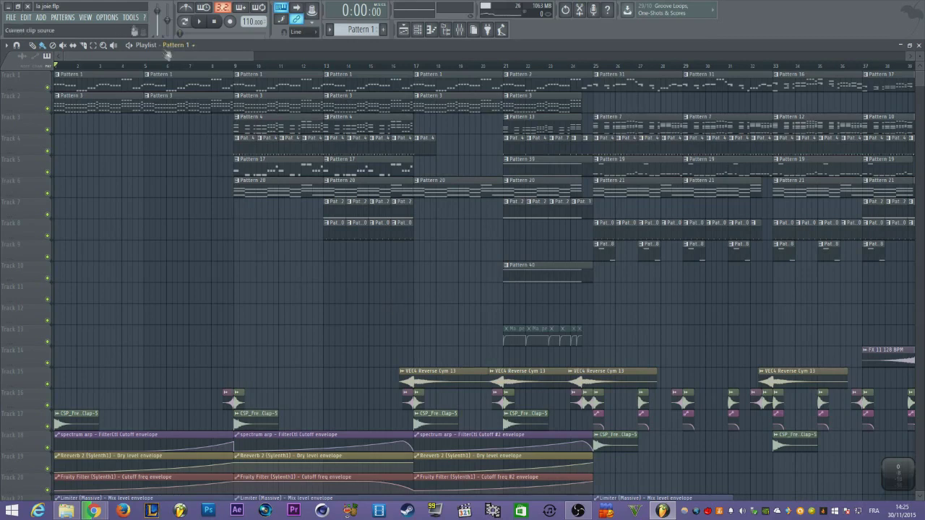
scroll(159, 57, "up", 3)
left_click_drag(159, 58, 76, 79)
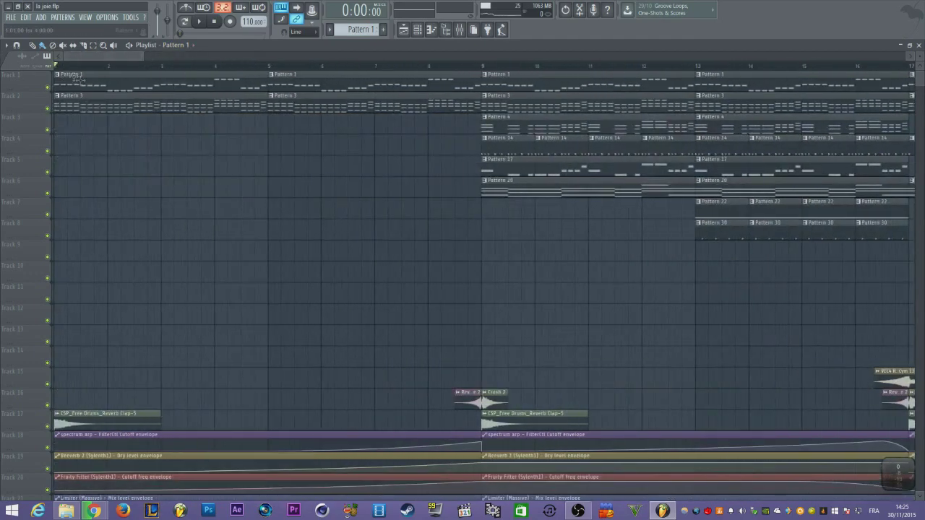
scroll(174, 61, "down", 3)
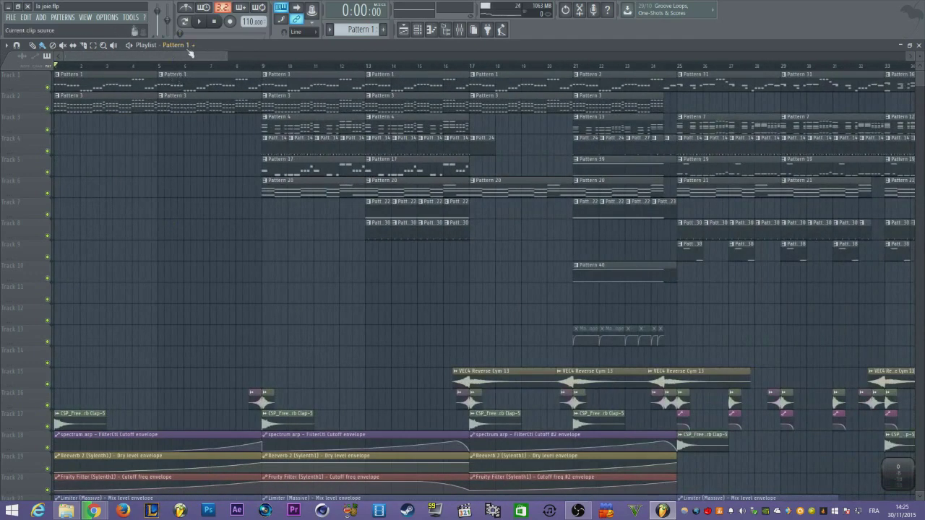
scroll(182, 57, "up", 3)
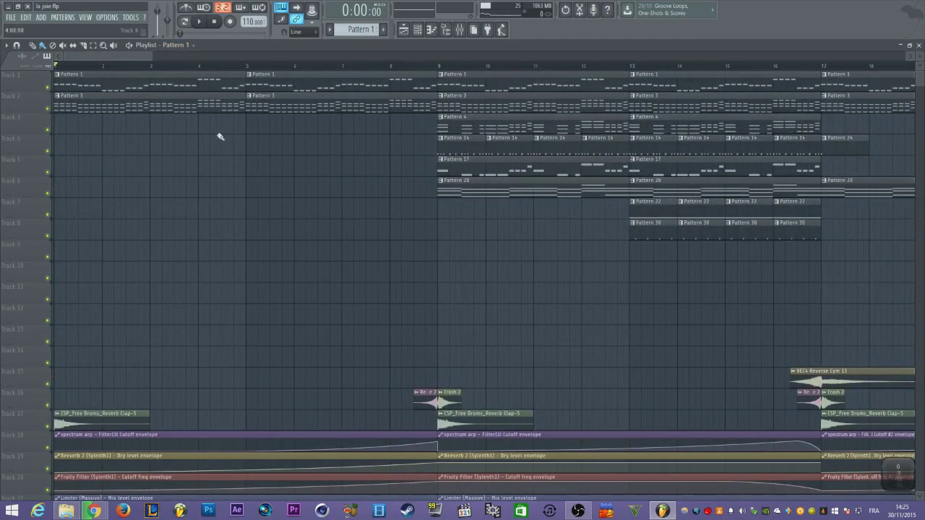
scroll(84, 67, "down", 1)
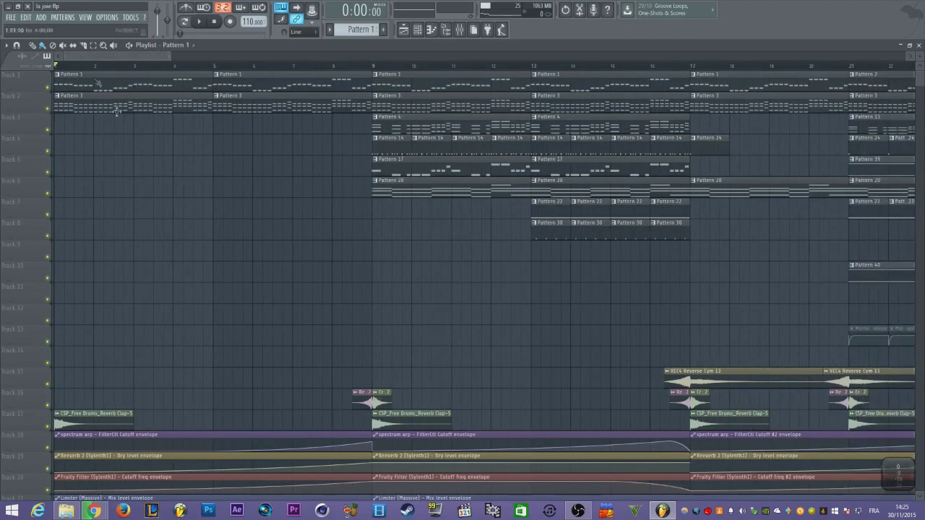
Play the song from the start and follow the arrangement in the playlist past bar 25.
key("space")
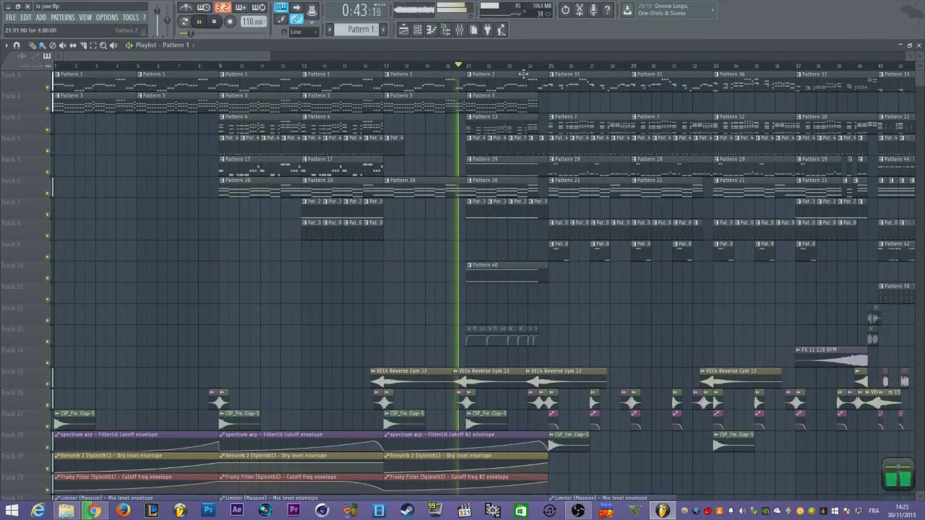
scroll(463, 141, "right", 3)
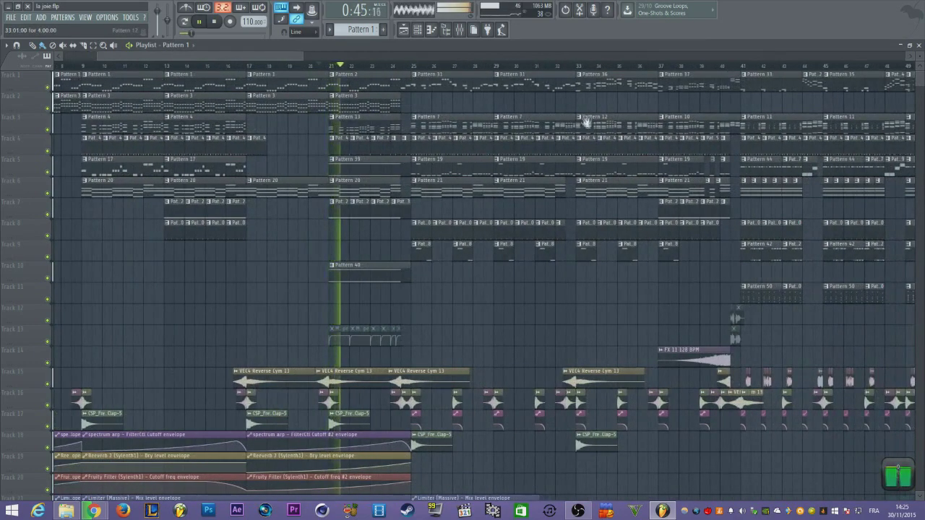
scroll(464, 141, "right", 2)
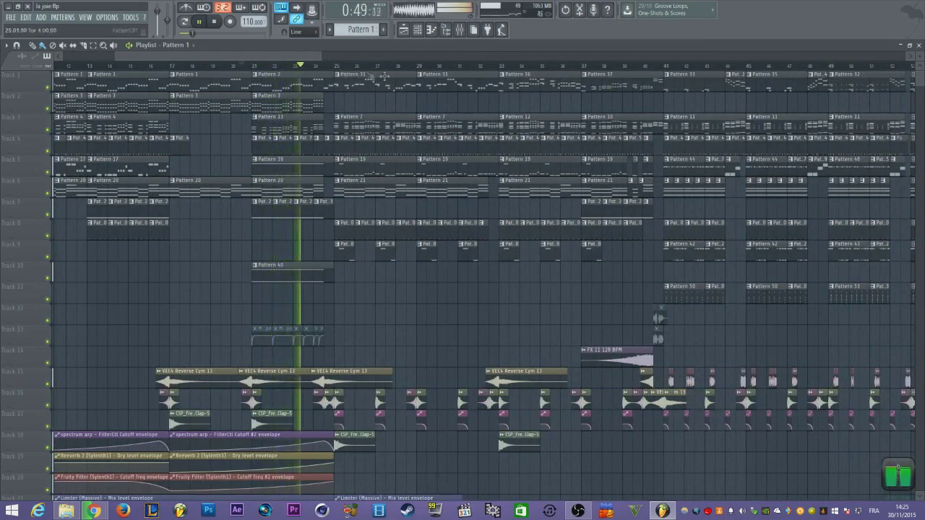
scroll(527, 120, "right", 4)
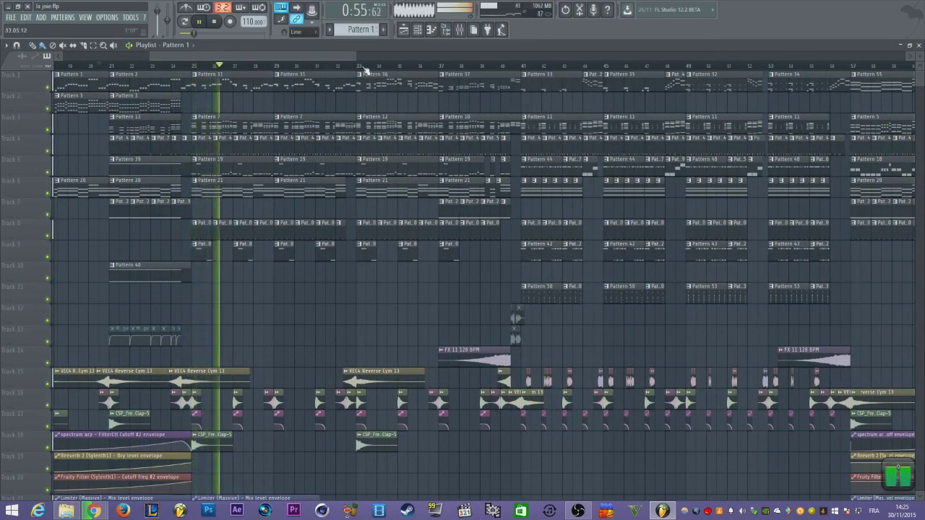
Audition the song from bar 33 and from just before bar 41, ending with playback stopped at the song start.
left_click(356, 66)
scroll(390, 109, "right", 4)
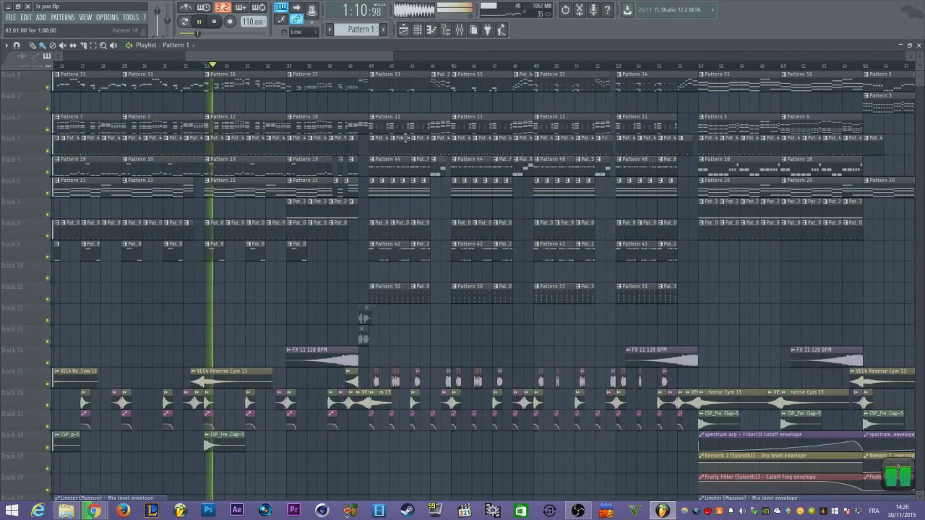
left_click(352, 68)
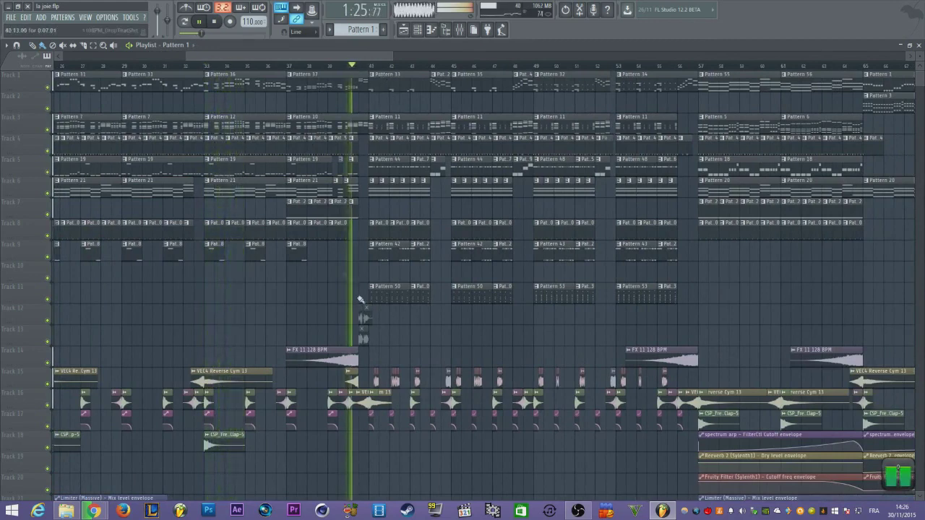
scroll(304, 275, "down", 3)
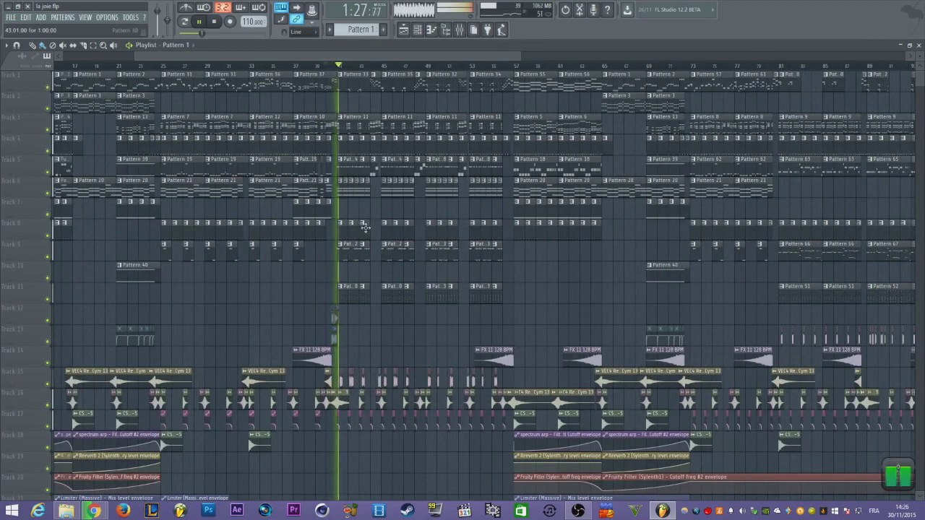
scroll(547, 182, "up", 3)
scroll(275, 253, "down", 3)
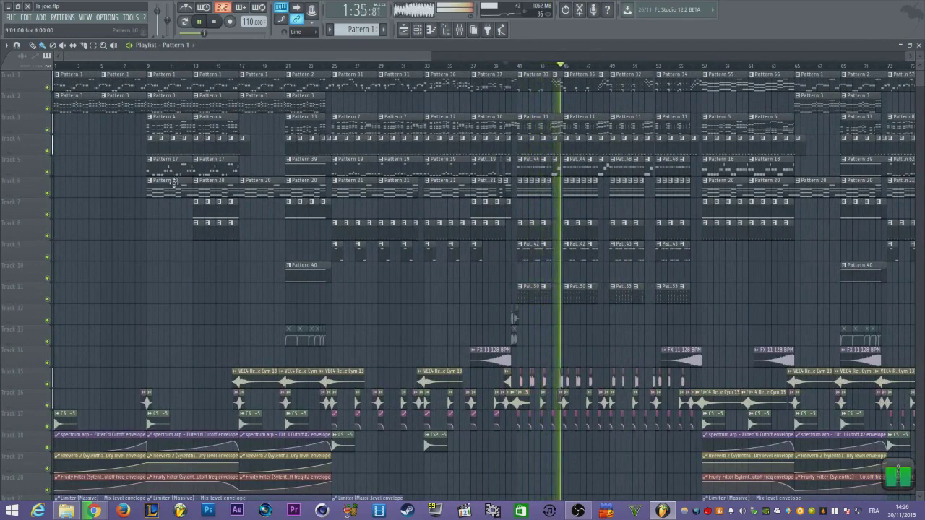
key("space")
left_click(55, 66)
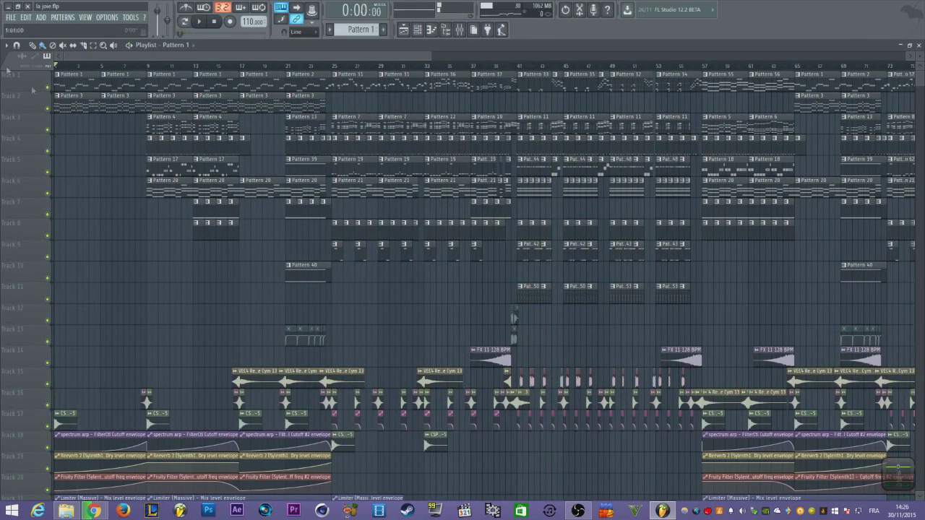
Show the channel rack and open the Sylenth1 instrument of the Gunz Lead channel, positioned clear of the channel names.
scroll(86, 212, "up", 3)
left_click_drag(394, 149, 449, 158)
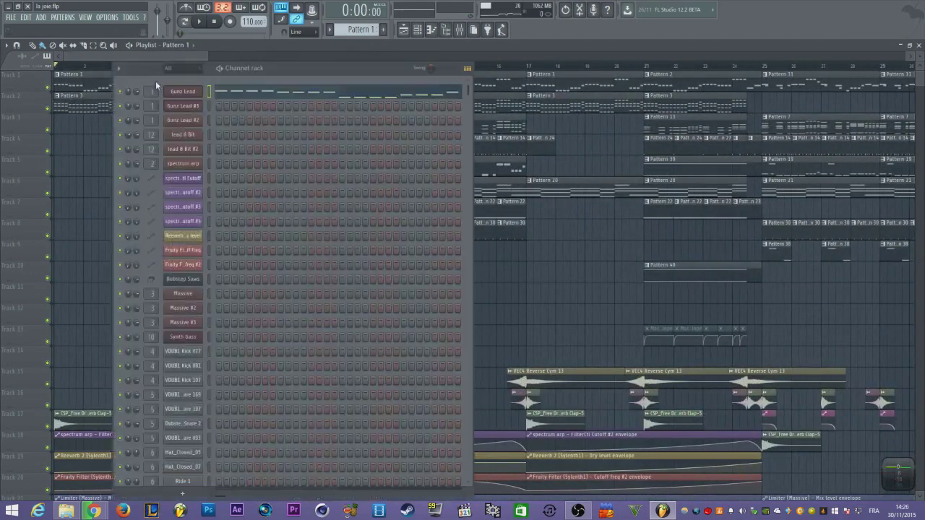
key("F6")
left_click(190, 96)
left_click_drag(371, 114, 275, 73)
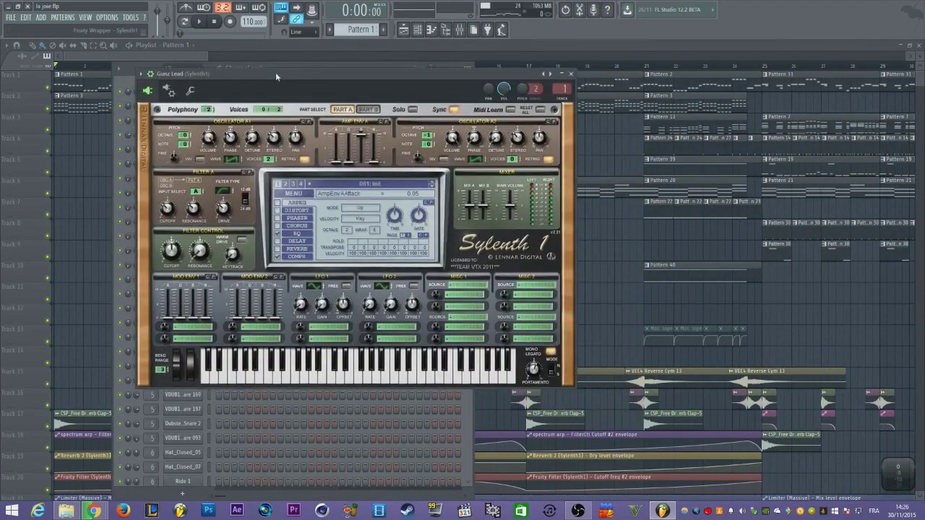
left_click_drag(276, 72, 376, 101)
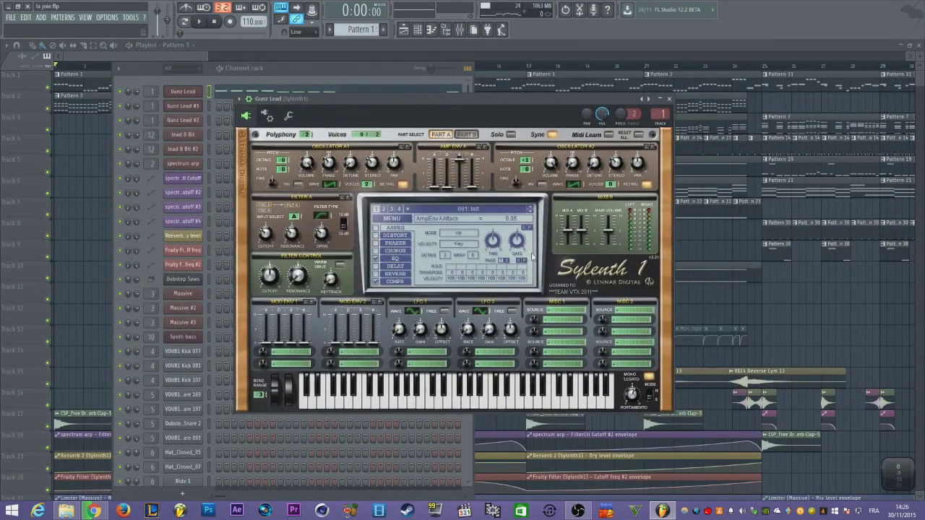
Look through the preset list of the Gunz Lead Sylenth1 and close it without choosing another preset.
left_click(470, 209)
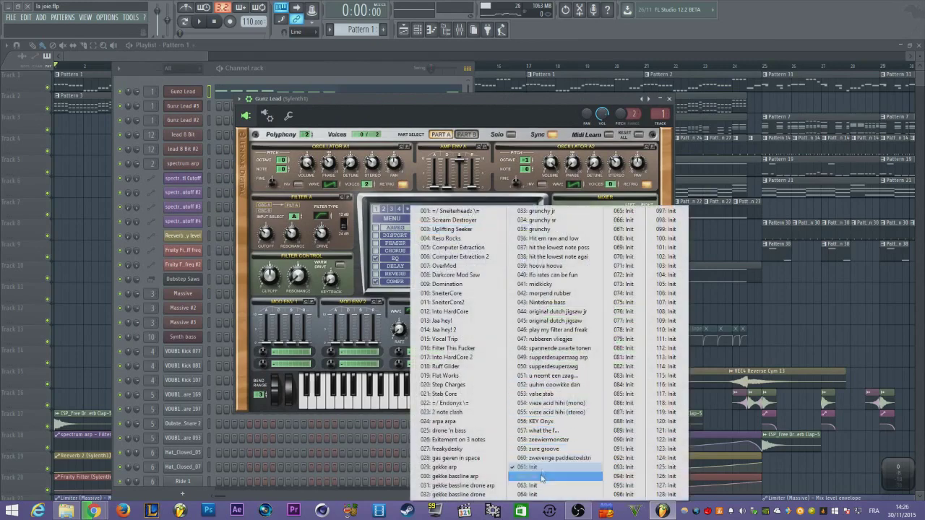
left_click_drag(377, 98, 347, 91)
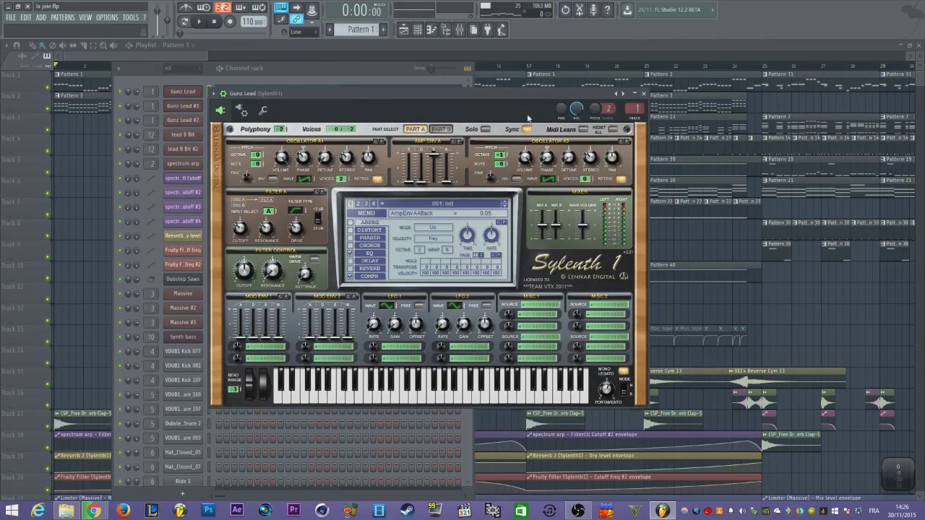
mouse_move(511, 100)
left_mouse_down()
mouse_move(546, 105)
mouse_move(482, 131)
mouse_move(496, 110)
left_mouse_up()
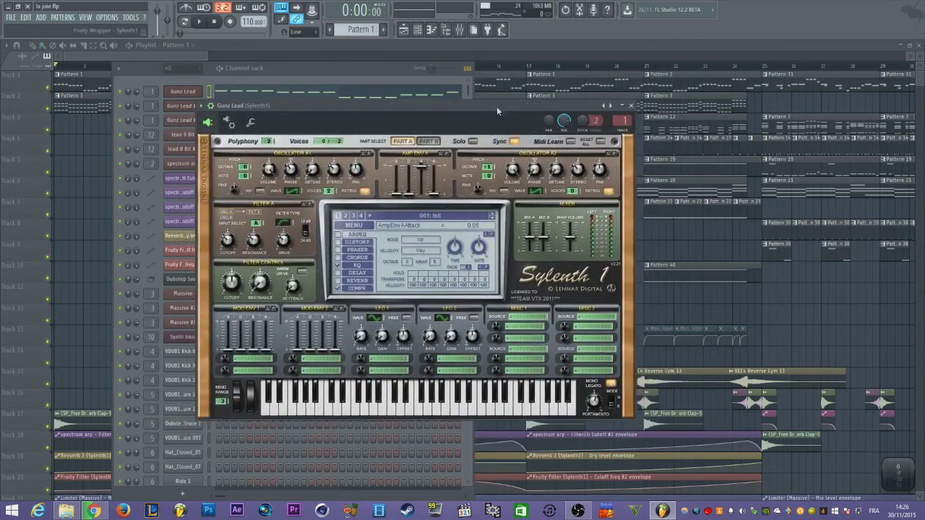
left_click(446, 216)
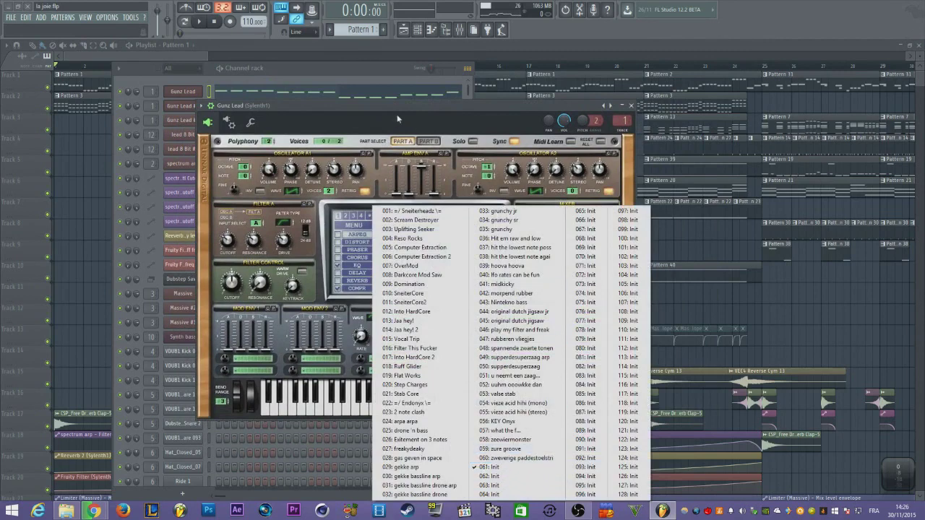
left_click(387, 109)
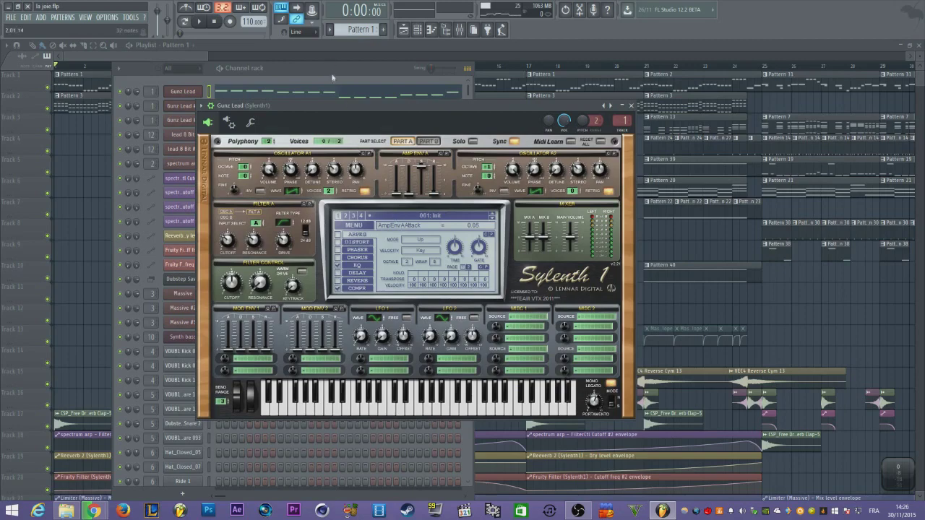
Insert a 3x Osc instrument channel directly below the spectrum arp channel and place its window over the channel rack.
left_click_drag(333, 68, 327, 62)
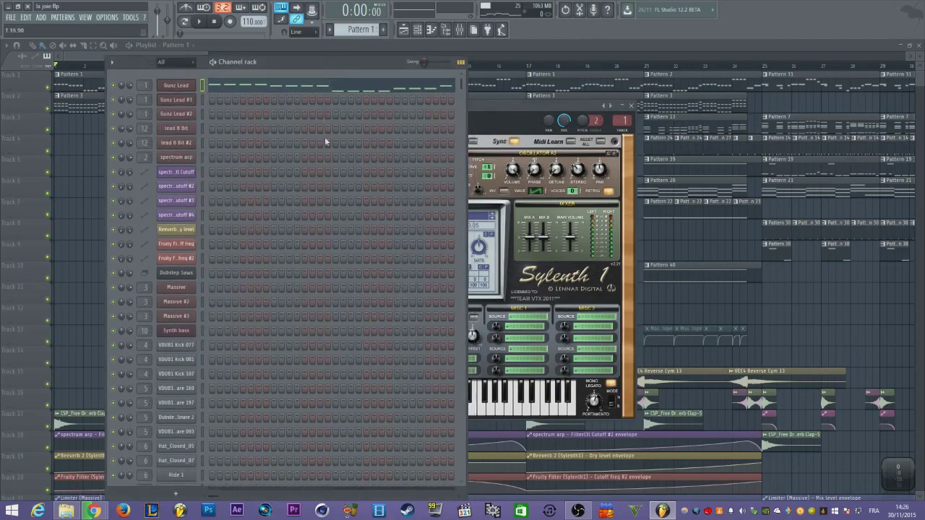
right_click(191, 172)
mouse_move(214, 210)
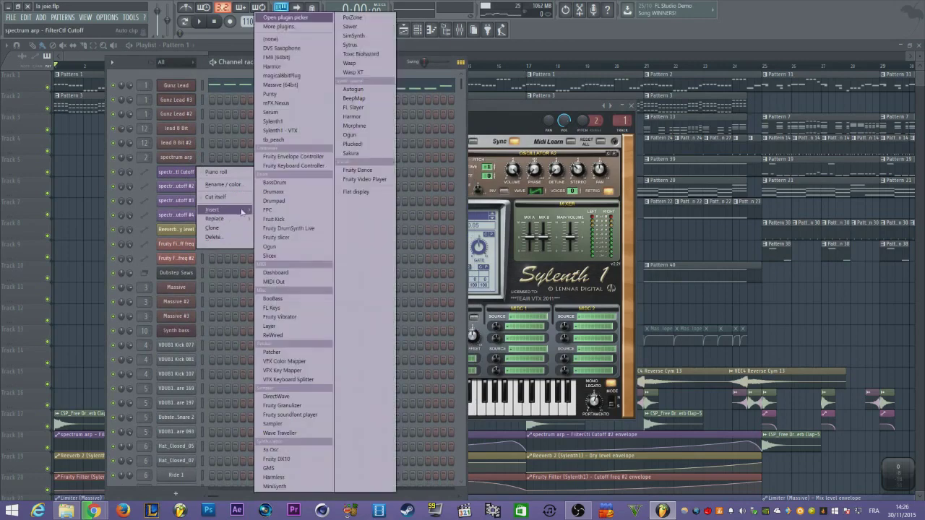
left_click(289, 448)
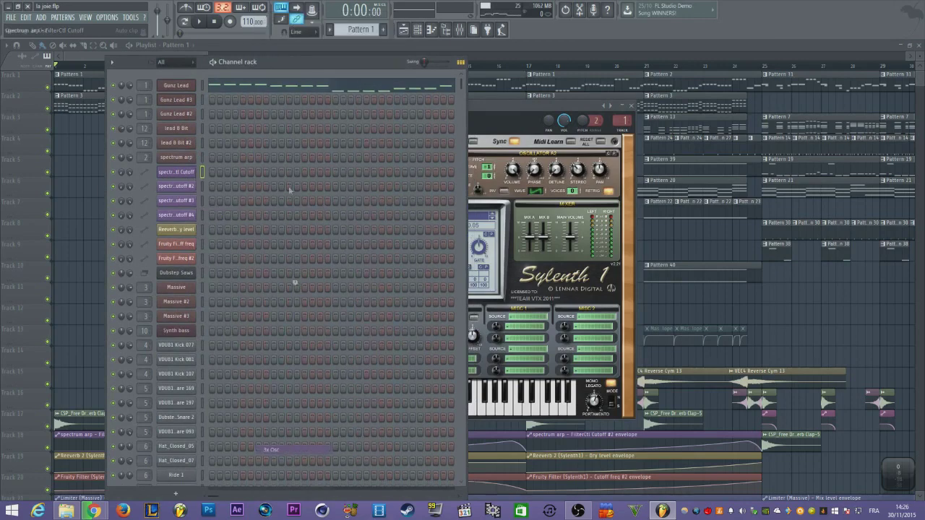
left_click_drag(230, 160, 257, 92)
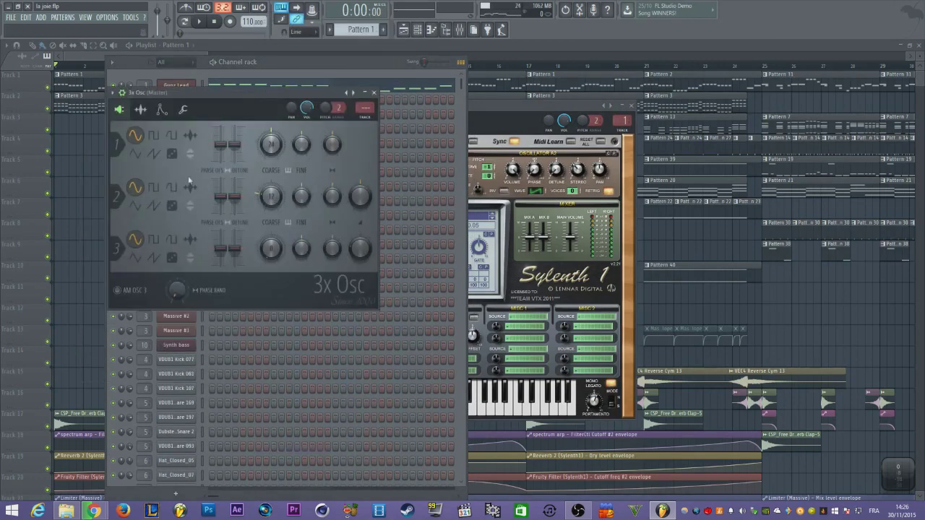
left_click_drag(250, 94, 319, 122)
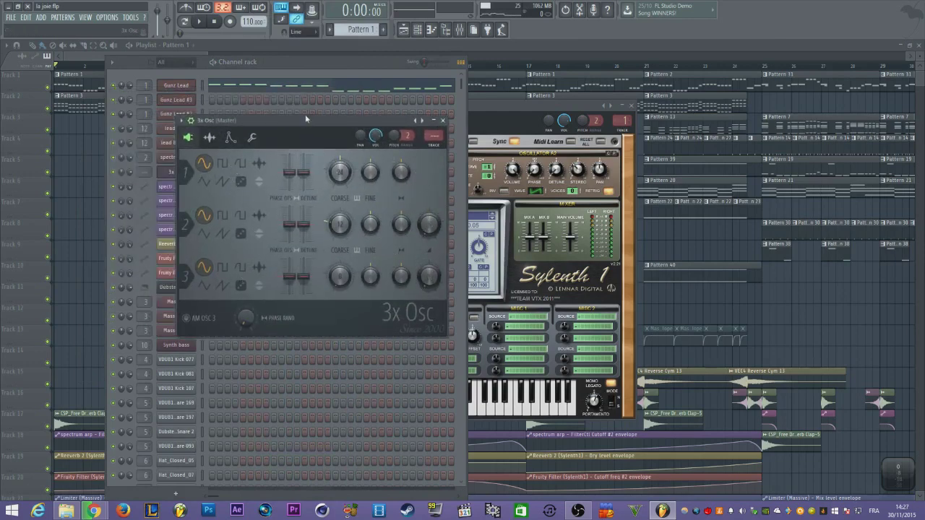
mouse_move(306, 117)
left_mouse_down()
mouse_move(291, 113)
mouse_move(292, 125)
left_mouse_up()
Set oscillator 1 of the 3x Osc to a saw wave and make the channel monophonic in its miscellaneous settings.
left_click(210, 177)
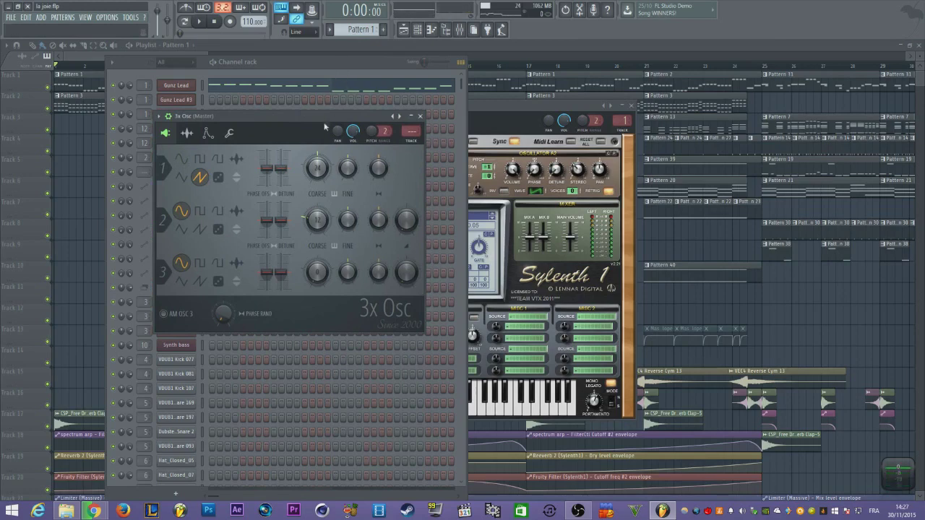
left_click_drag(324, 121, 295, 97)
left_click(217, 122)
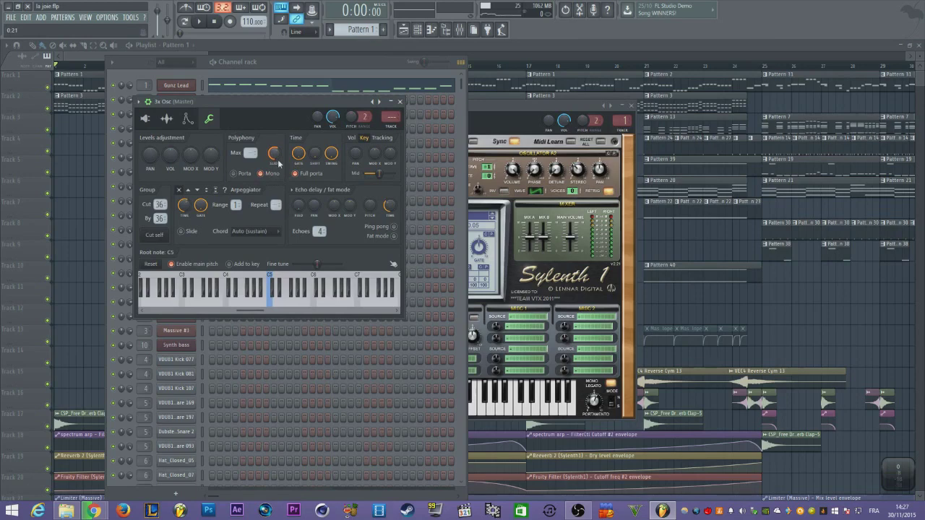
Copy the Gunz Lead notes of Pattern 1 into the 3x Osc channel and solo that channel.
left_click(289, 64)
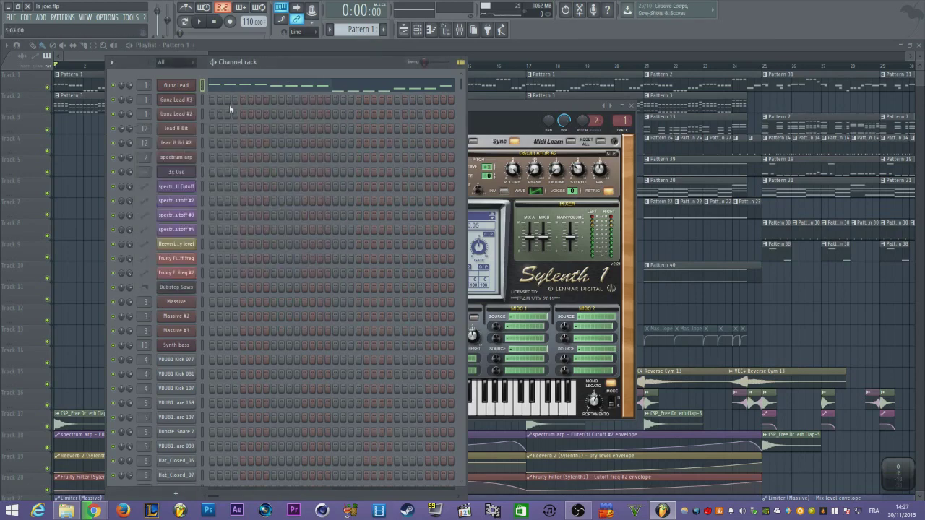
key("ctrl+v")
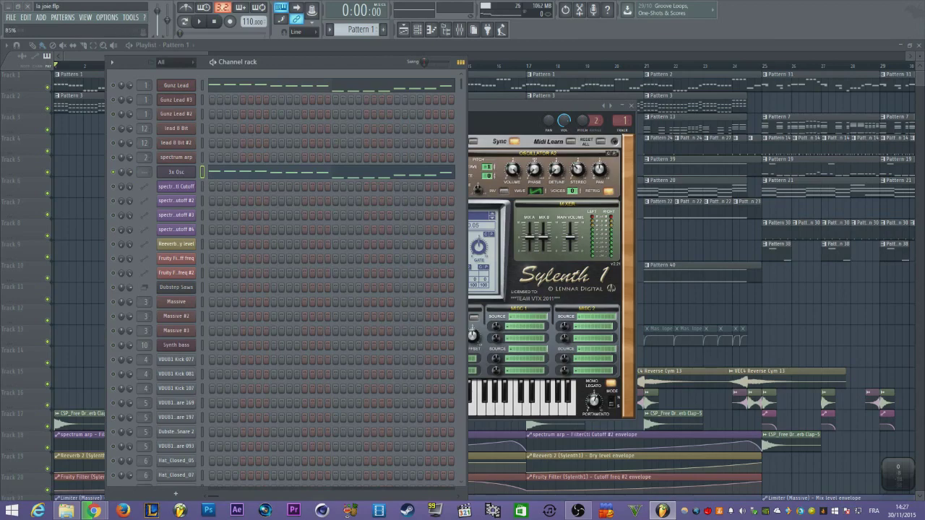
Open the 3x Osc notes in a maximized piano roll and turn off its Detached option.
left_click(405, 172)
left_click_drag(604, 143, 555, 102)
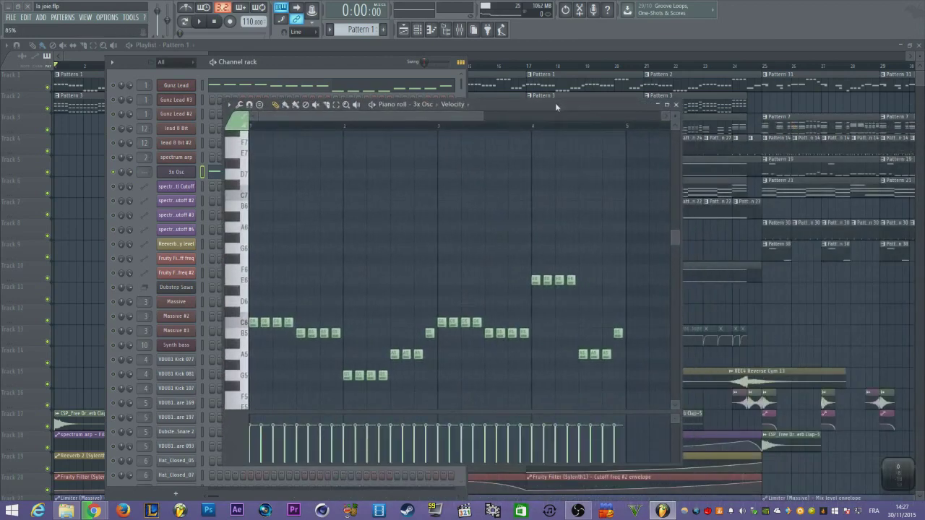
double_click(555, 102)
left_click(8, 5)
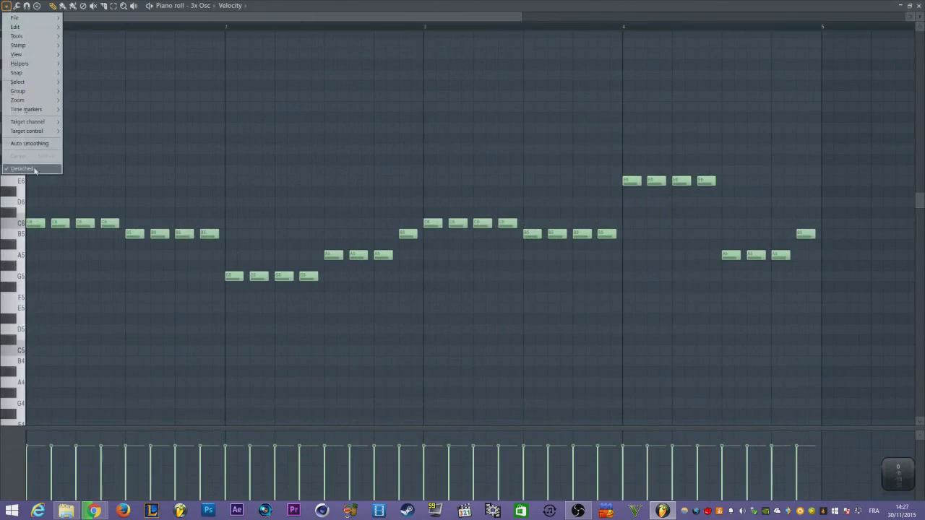
left_click(36, 171)
scroll(212, 147, "down", 1)
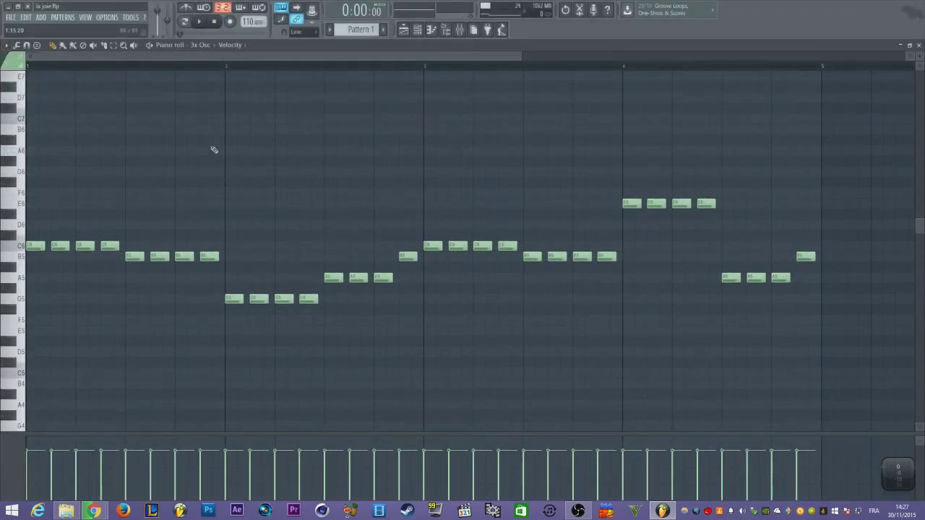
Transpose all 3x Osc notes down one octave and play the pattern to hear the result.
key("space")
key("space")
key("ctrl+Down")
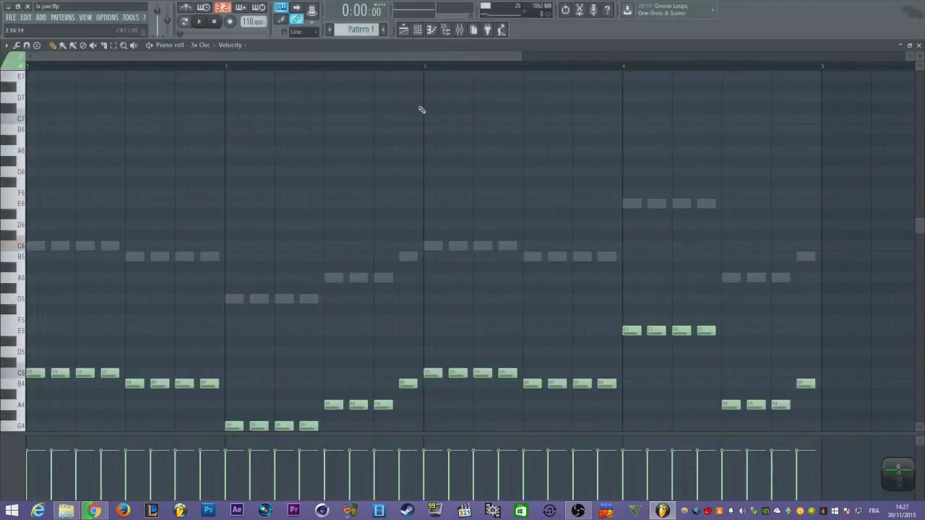
key("space")
left_click(423, 32)
left_click(422, 34)
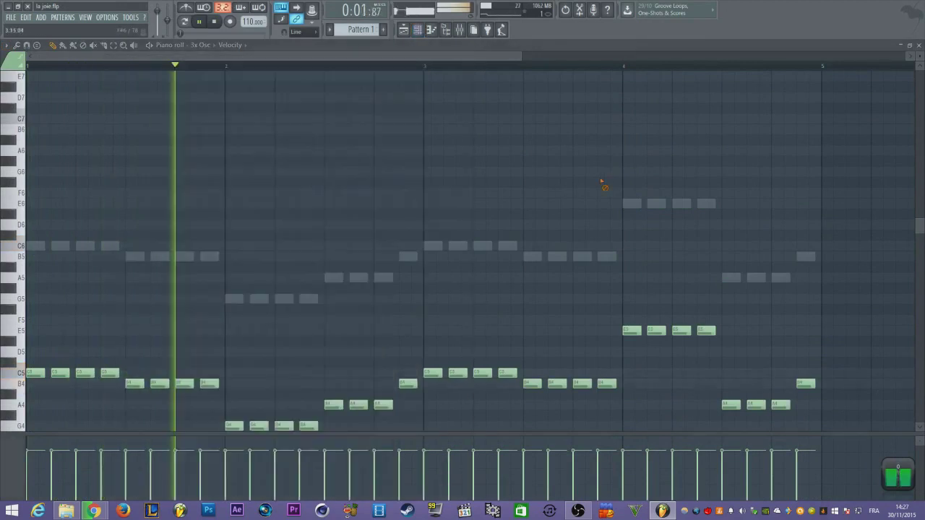
Lengthen the last note of each of the first four repeated-note groups so it overlaps the following group.
scroll(489, 213, "down", 3)
scroll(399, 206, "down", 5)
key("space")
scroll(278, 250, "up", 3)
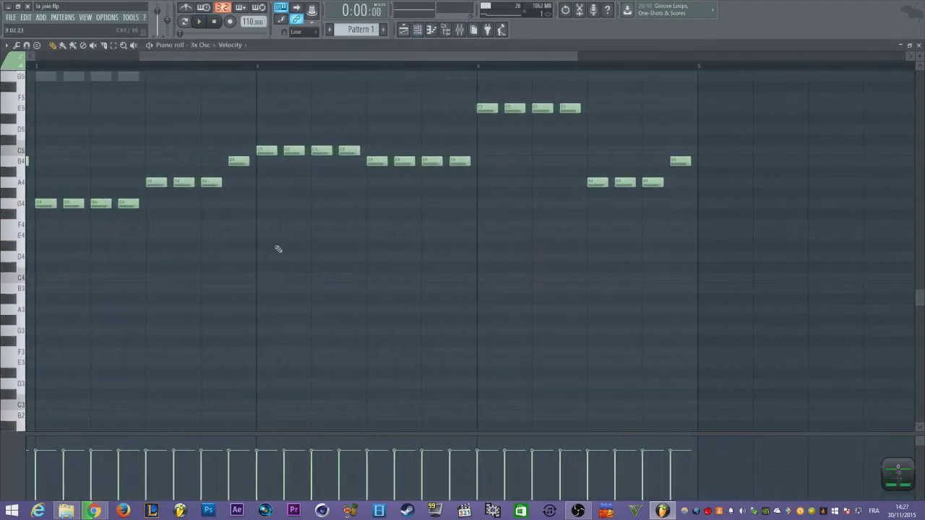
left_click_drag(278, 250, 514, 297)
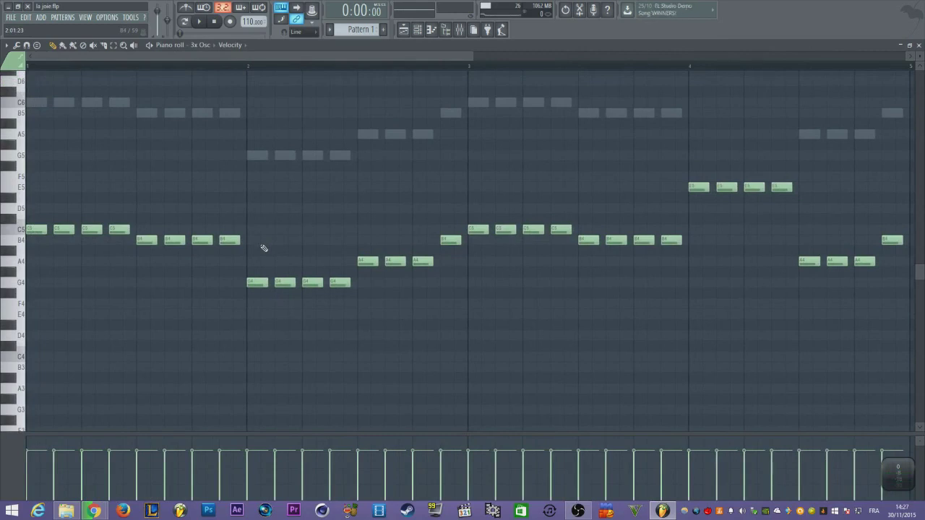
left_click(127, 230)
left_click(230, 240, "ctrl")
left_click(339, 282, "ctrl")
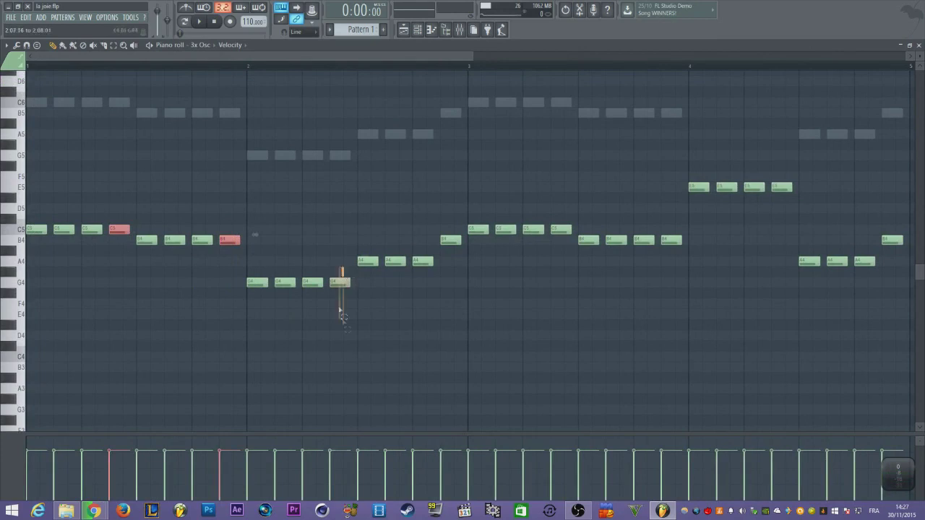
left_click(425, 260, "ctrl")
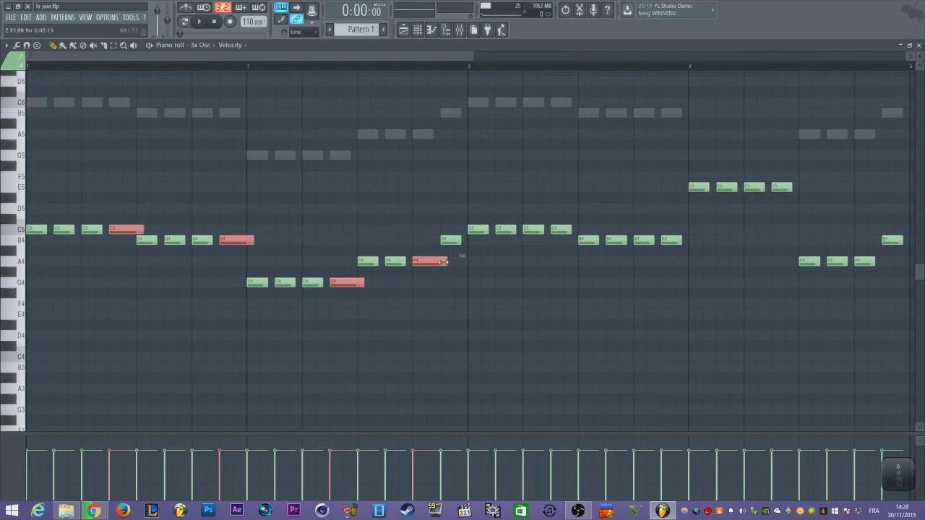
Deselect the notes and play the pattern to hear the overlapping 3x Osc notes.
key("space")
left_click(427, 318)
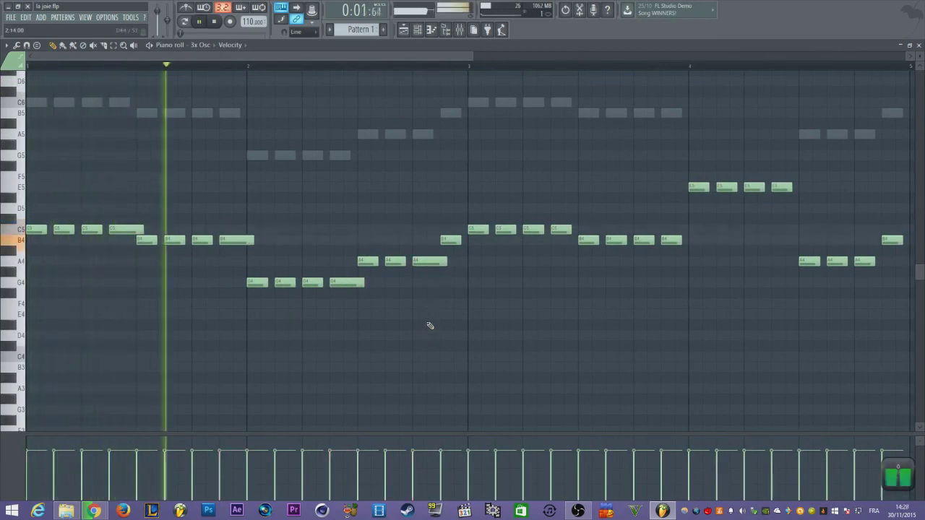
scroll(430, 325, "down", 1)
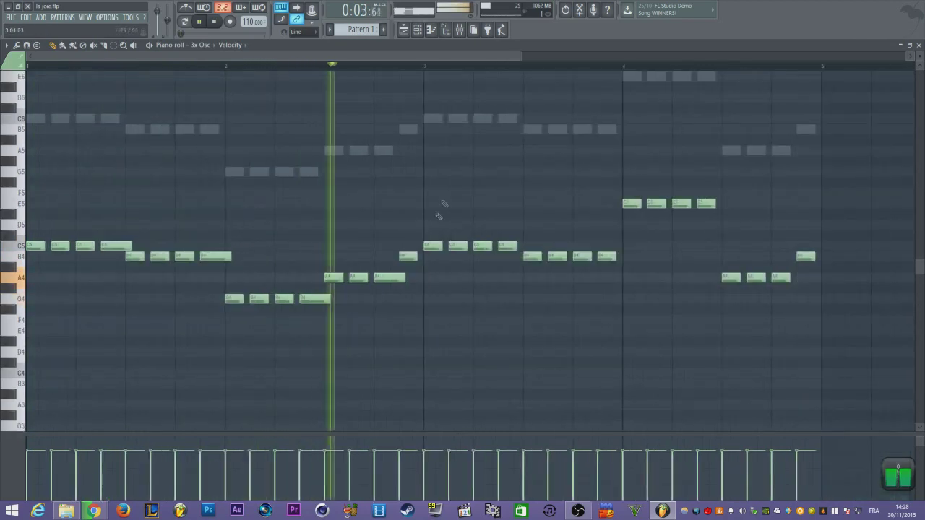
key("space")
Route the 3x Osc channel to mixer track 1 and play the pattern through that track's effects.
left_click(418, 31)
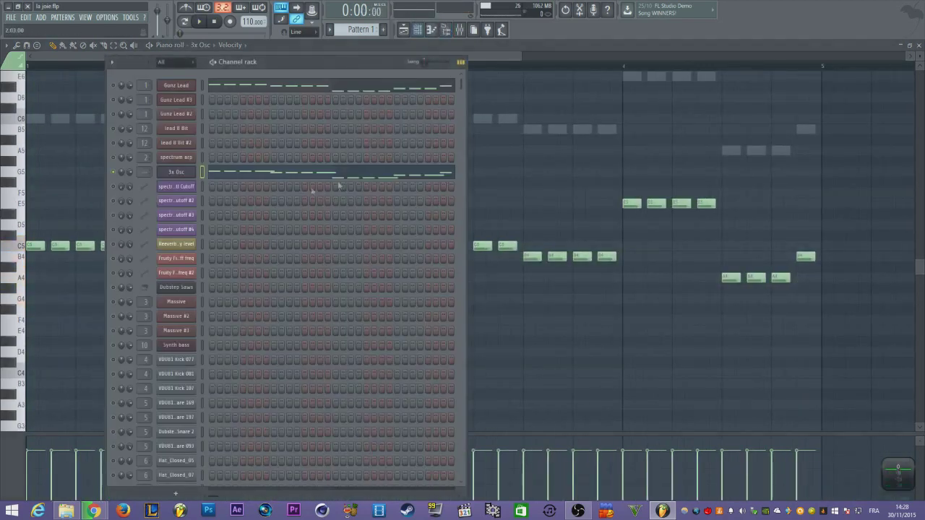
left_click(460, 30)
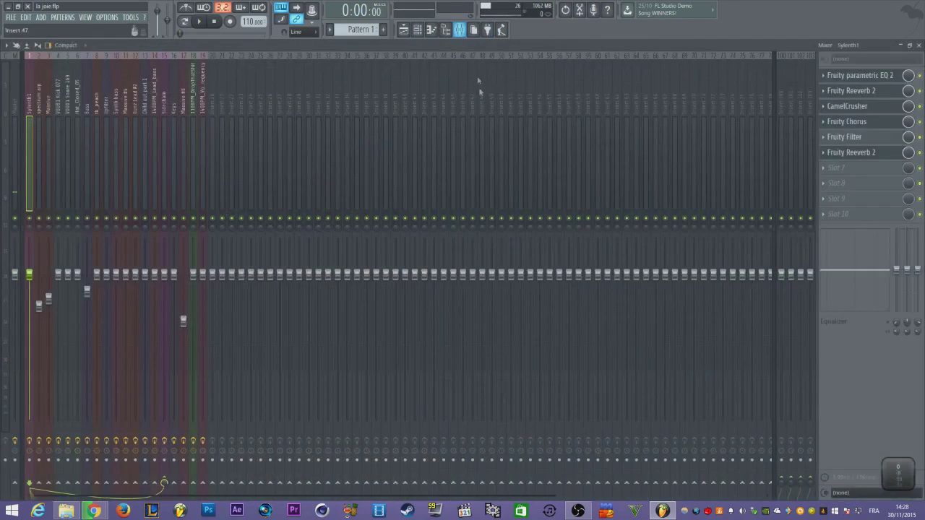
left_click(417, 30)
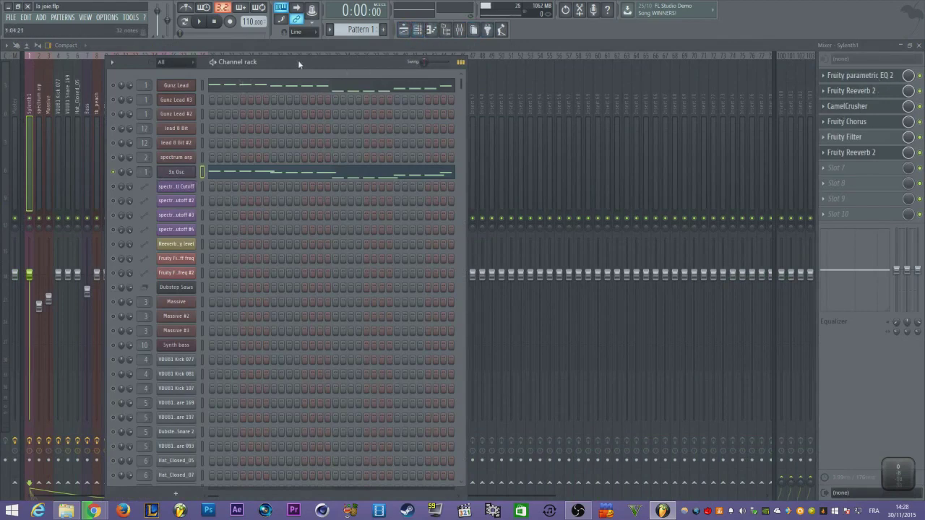
mouse_move(298, 61)
left_mouse_down()
mouse_move(336, 61)
mouse_move(304, 63)
left_mouse_up()
key("space")
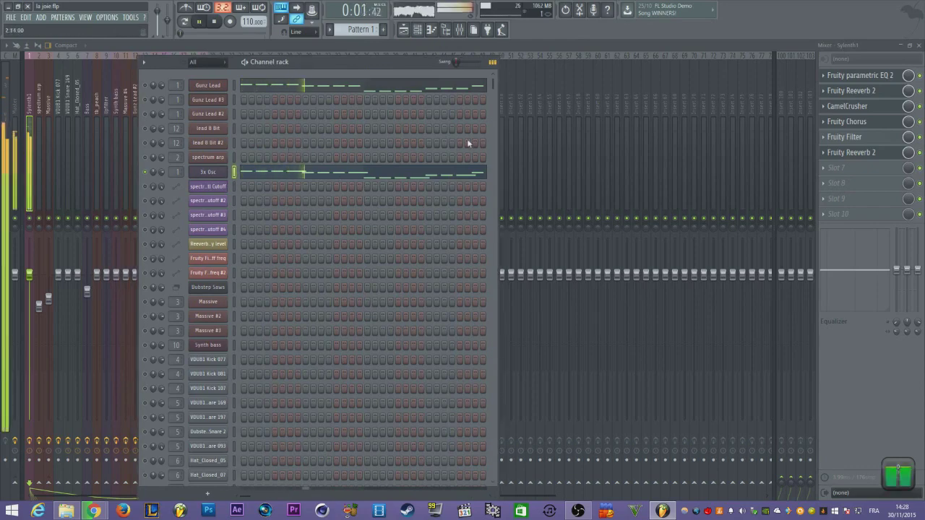
left_click(398, 175)
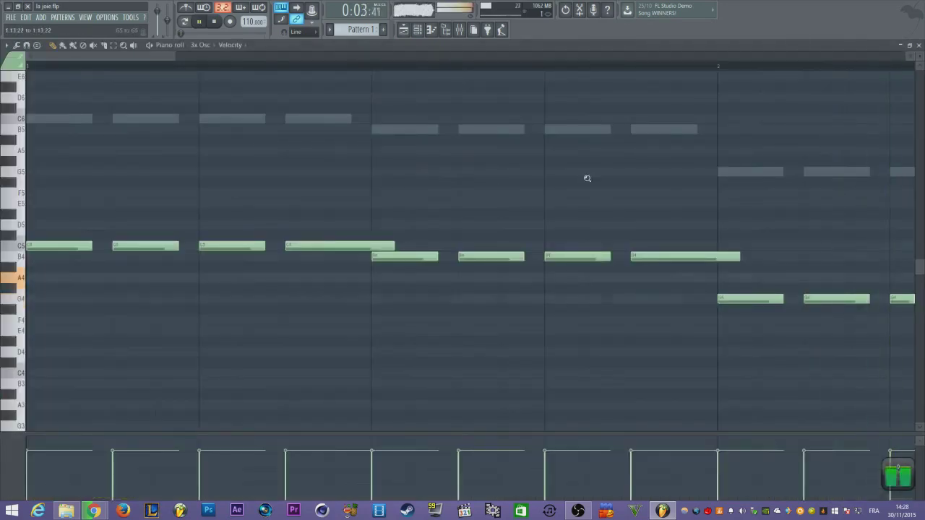
scroll(587, 179, "down", 3)
key("space")
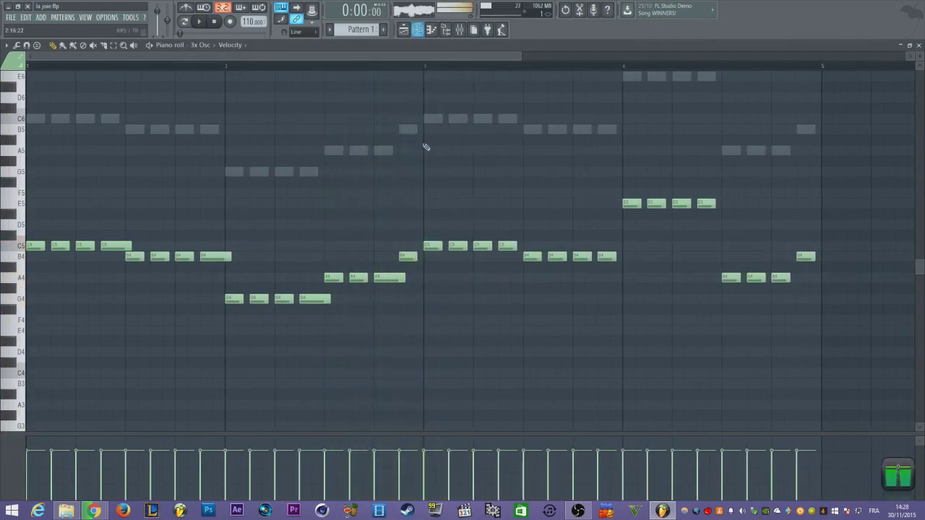
Delete the 3x Osc channel and turn all the remaining channels back on.
key("F6")
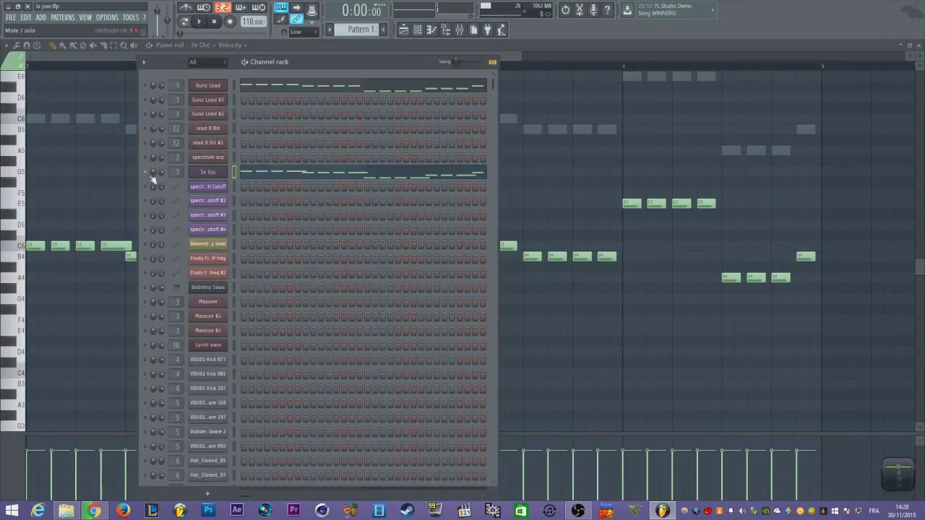
right_click(228, 176)
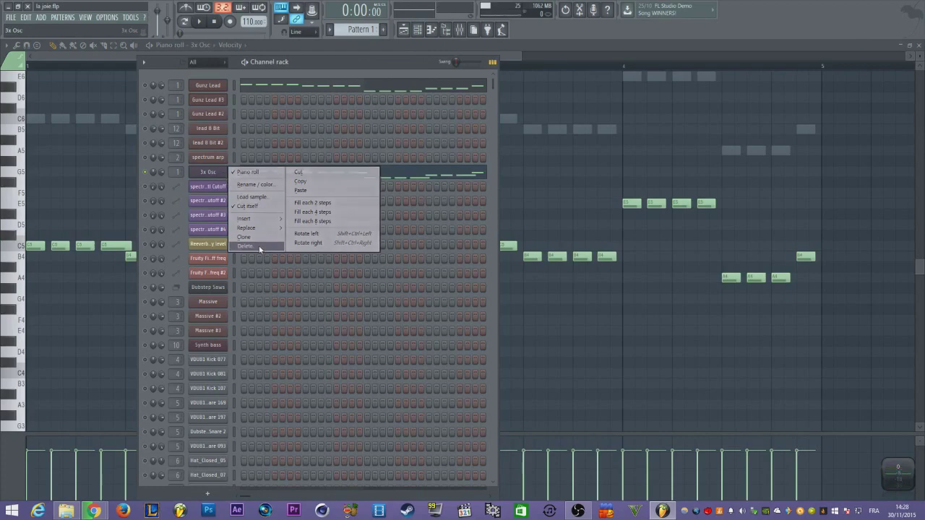
left_click(260, 248)
left_click(513, 281)
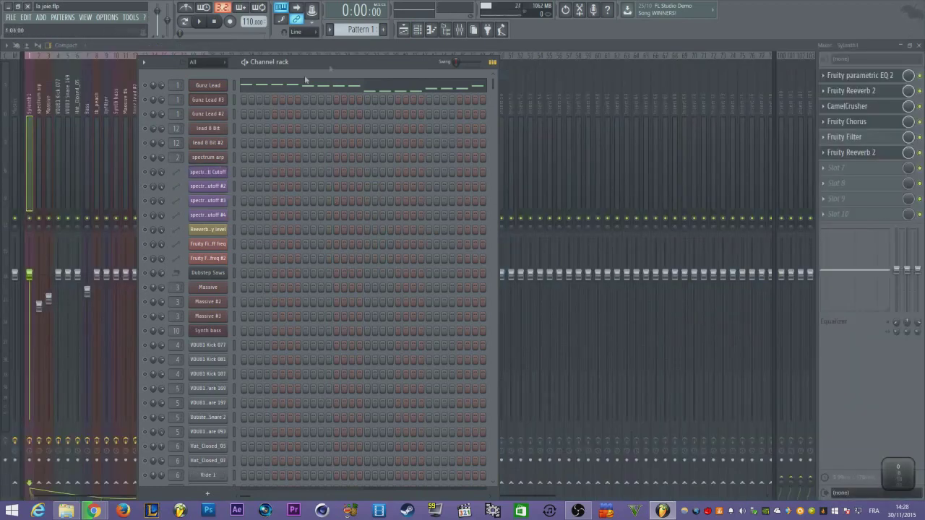
left_click_drag(332, 67, 341, 61)
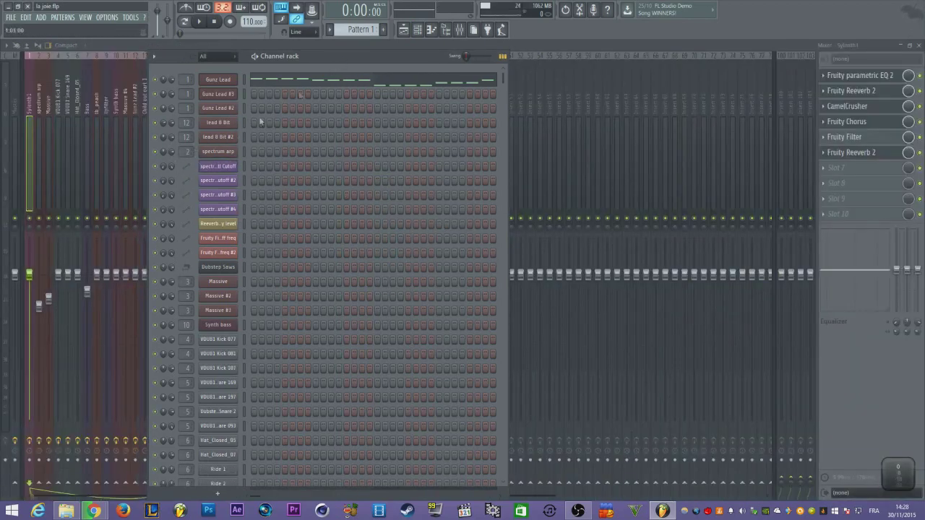
Look at the Gunz Lead's Sylenth1 settings and the Fruity parametric EQ 2 curve on its mixer track.
left_click(230, 79)
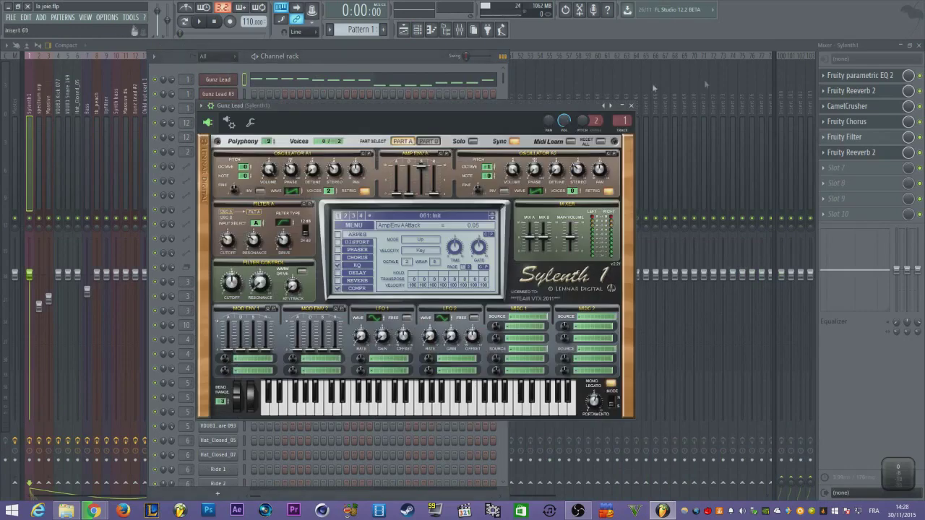
left_click(810, 46)
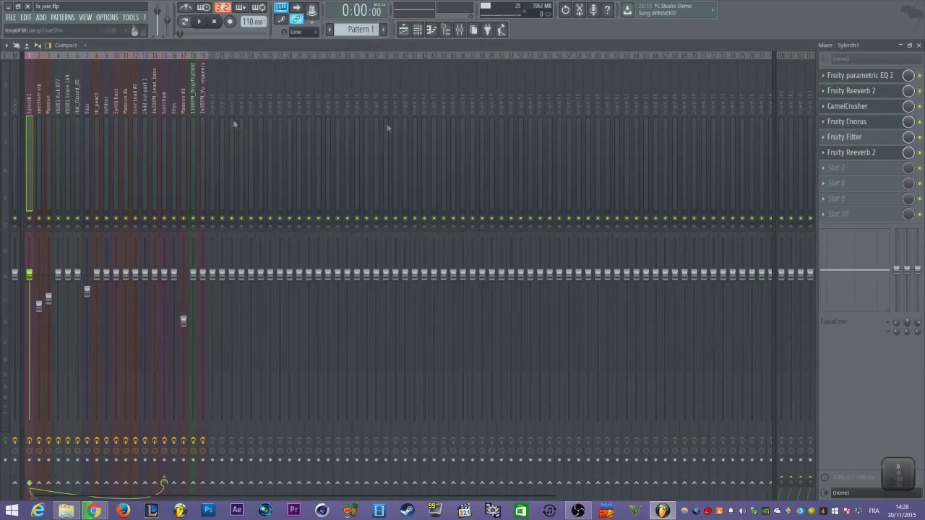
left_click(860, 75)
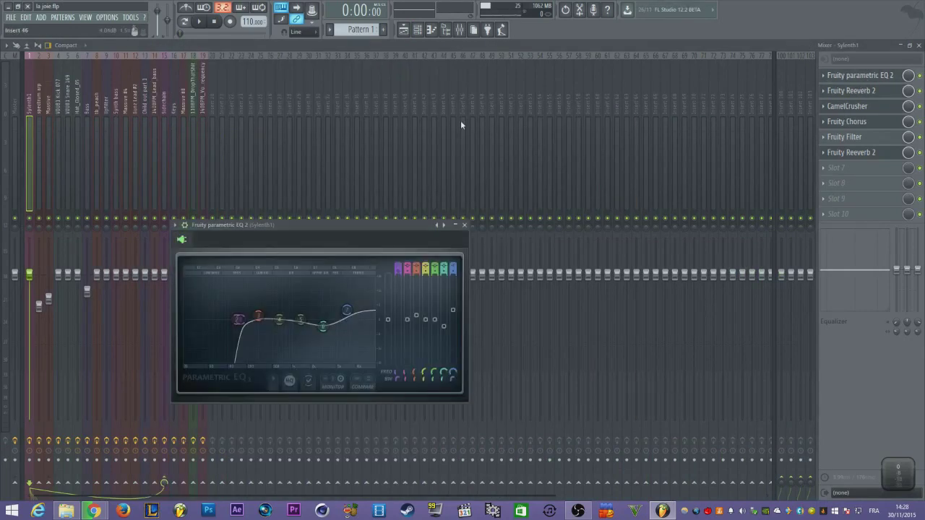
left_click_drag(358, 232, 352, 120)
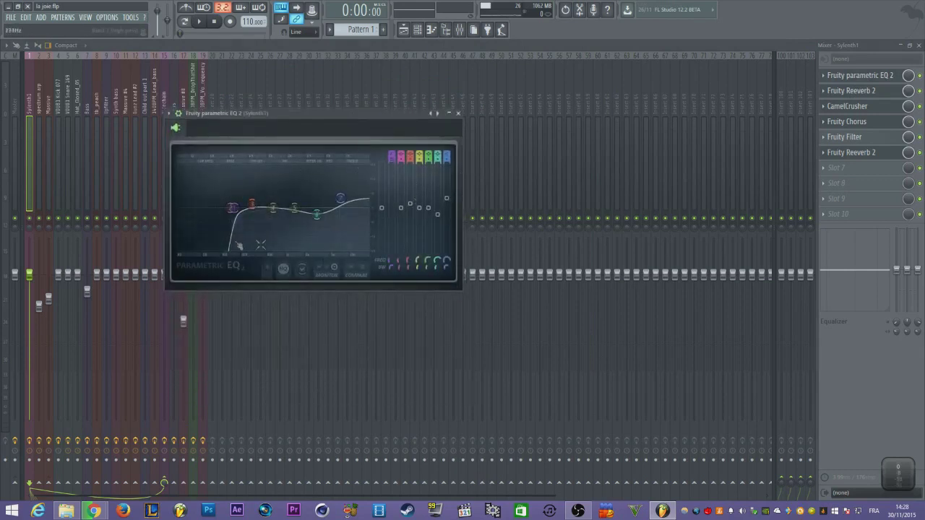
left_click_drag(263, 112, 261, 99)
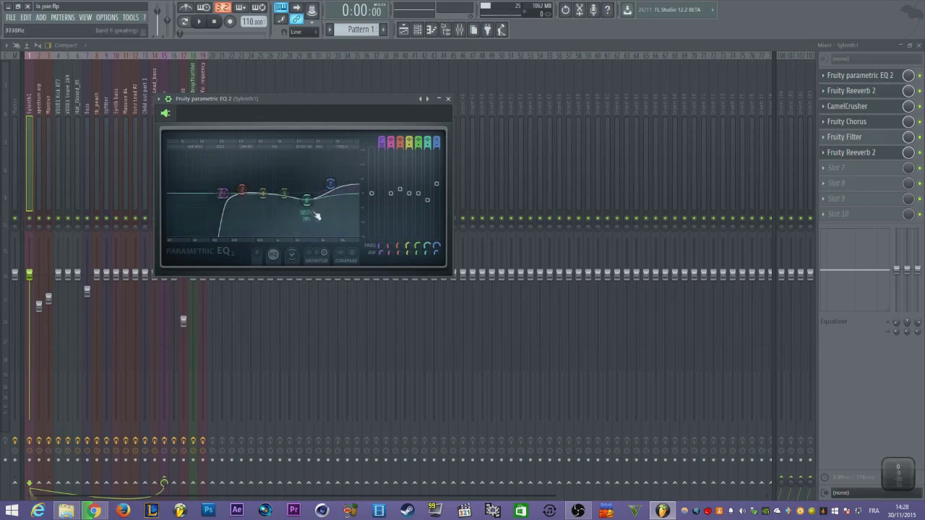
left_click_drag(348, 100, 349, 86)
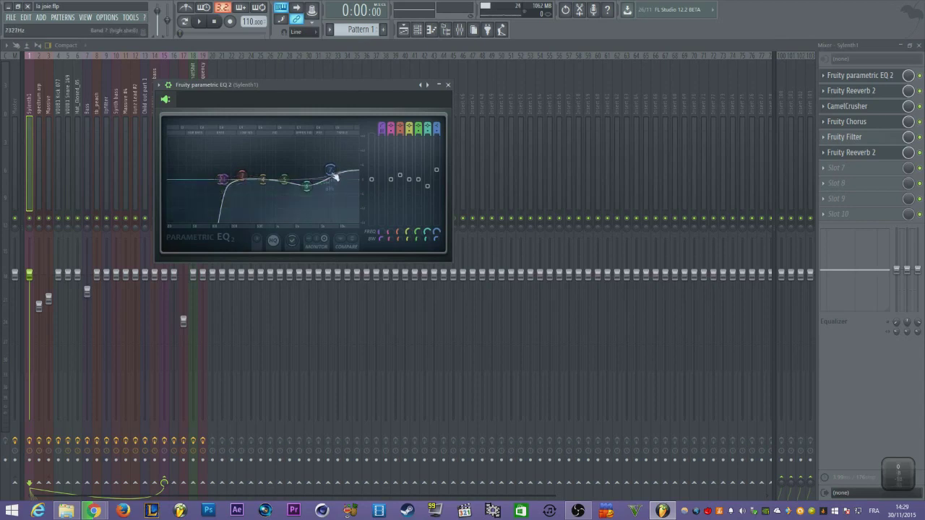
Examine the settings of the Fruity Reeverb 2 in the second effect slot of the Sylenth1 mixer track.
left_click(849, 94)
left_click_drag(192, 249, 379, 101)
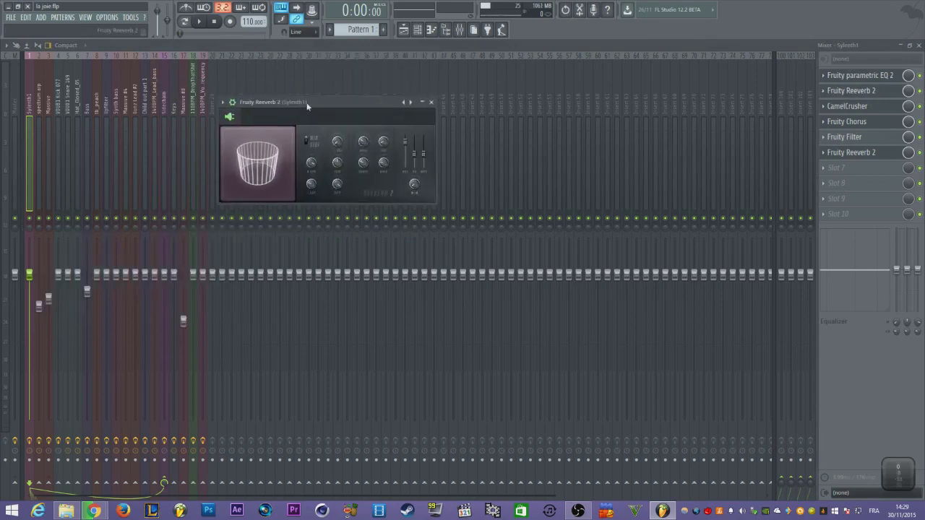
left_click_drag(307, 106, 293, 105)
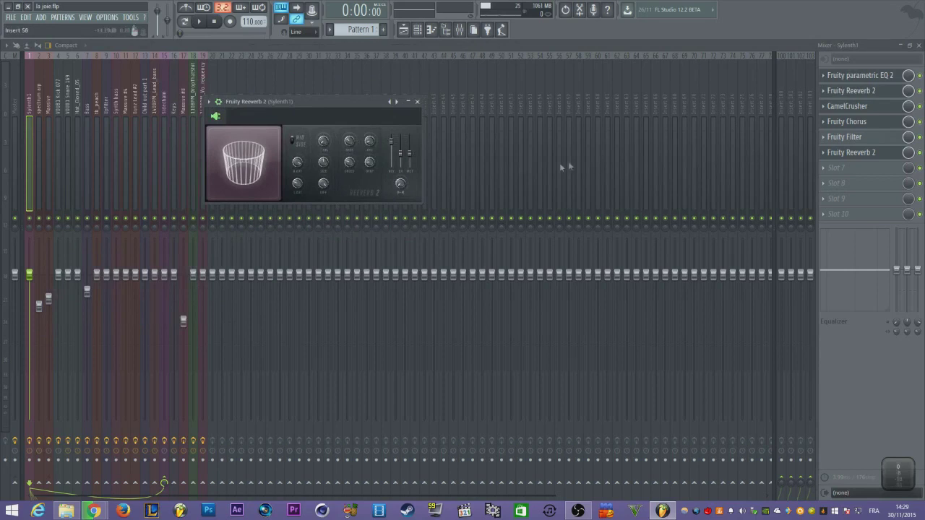
left_click_drag(403, 102, 411, 100)
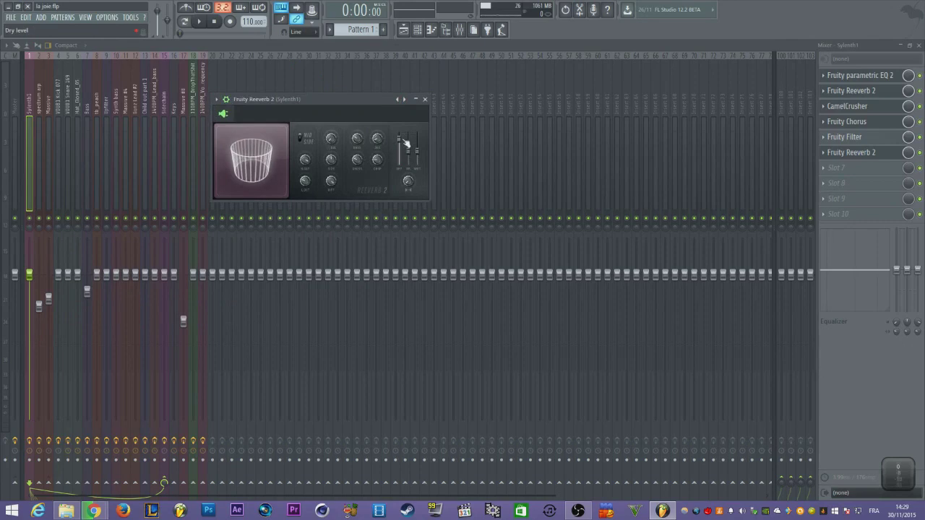
left_click(840, 171)
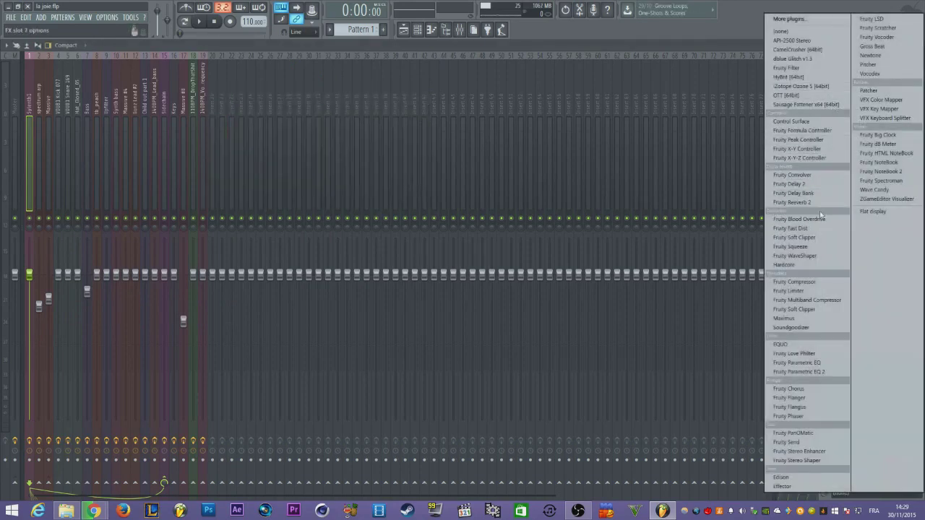
left_click(810, 202)
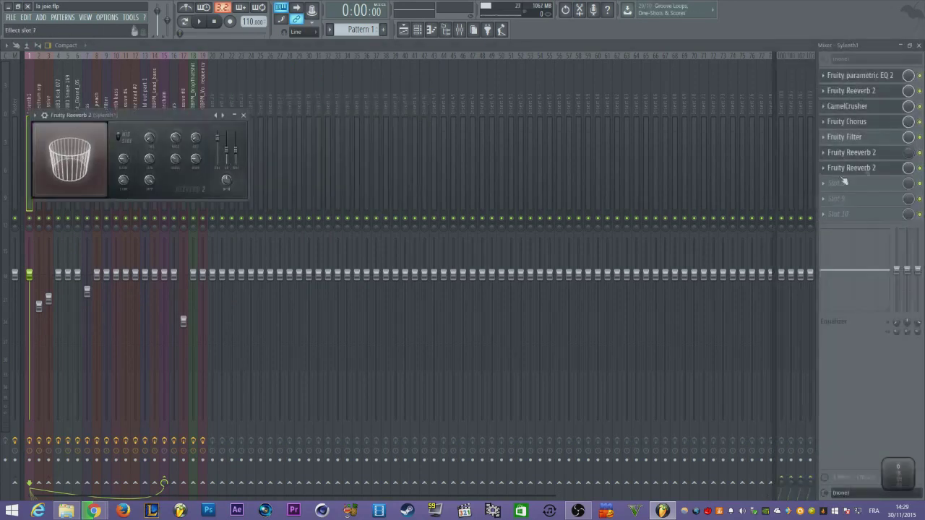
left_click(825, 167)
mouse_move(832, 177)
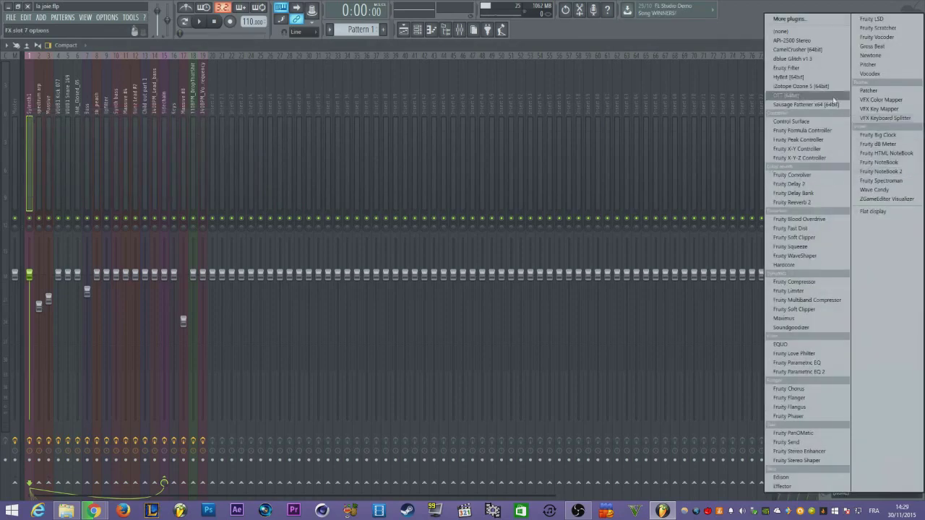
left_click(808, 33)
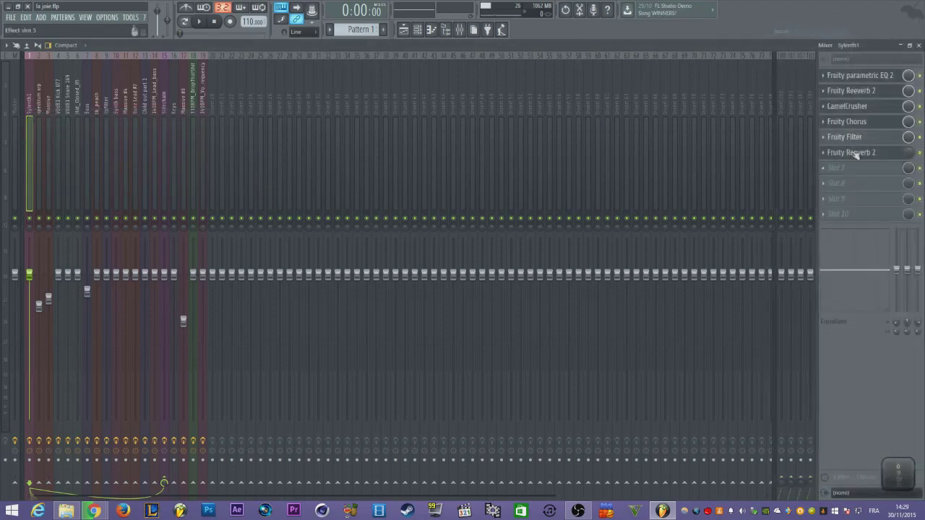
Reopen the second slot's Fruity Reeverb 2 to examine its knobs and dry level.
left_click(857, 90)
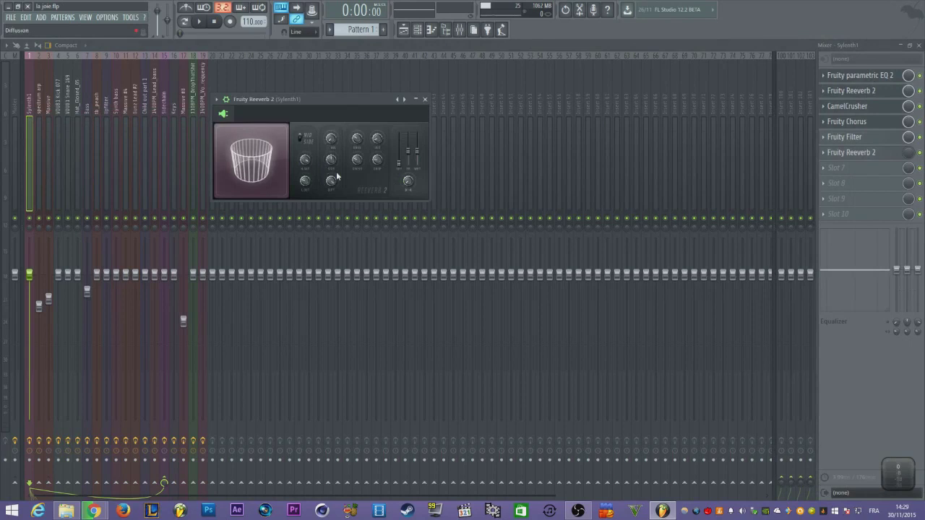
left_click_drag(368, 100, 357, 88)
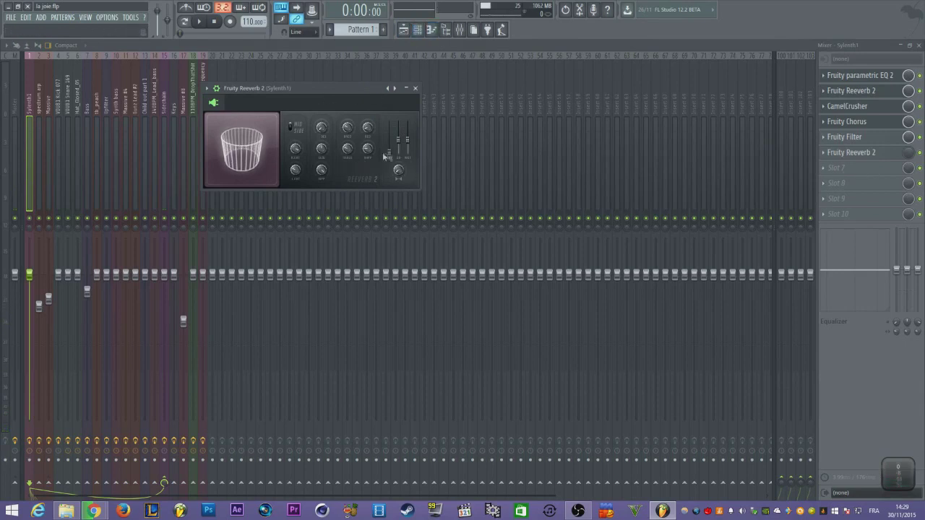
Solo the Reeverb 2 dry level automation track in the Playlist together with Track 1 and start playback.
left_click(418, 29)
left_click(411, 31)
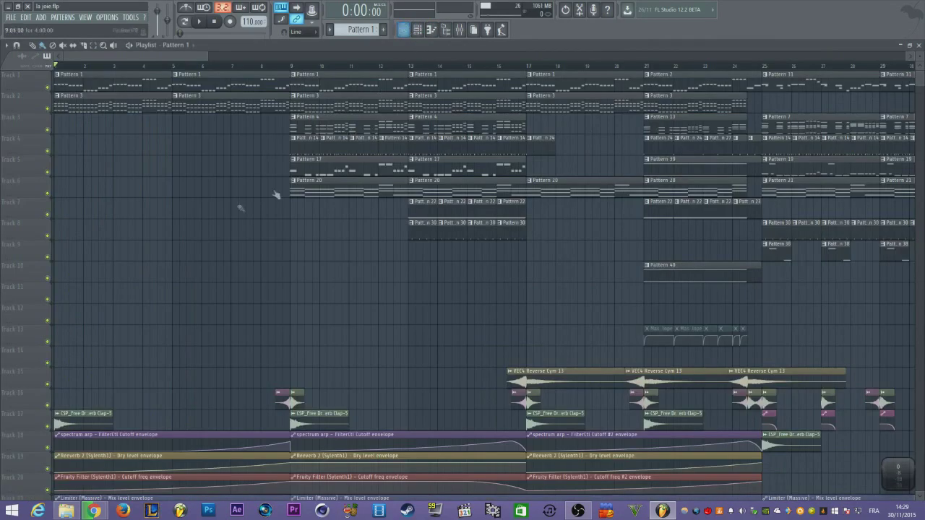
scroll(150, 201, "down", 5)
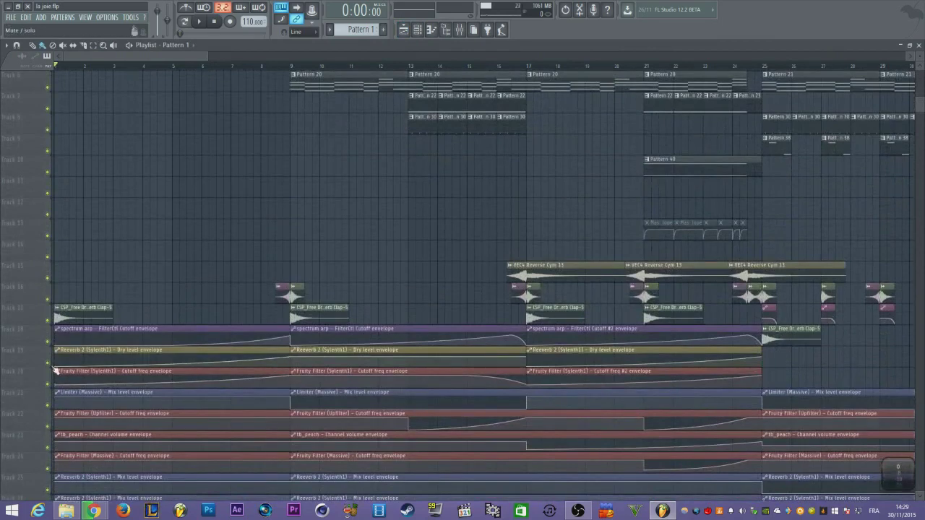
right_click(50, 365)
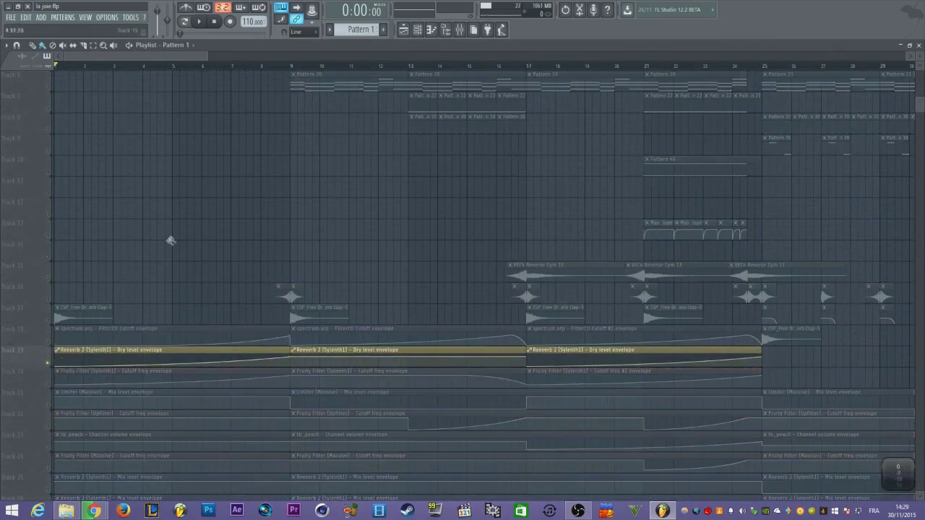
scroll(177, 224, "up", 5)
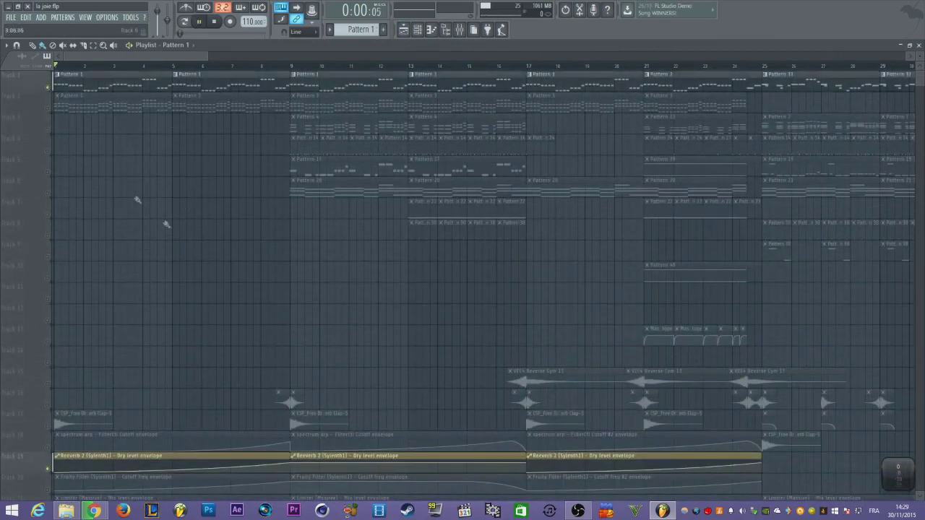
Play the soloed lead with its reverb dry level automation from bar 8, stop, unsolo the tracks and return to the song start.
key("space")
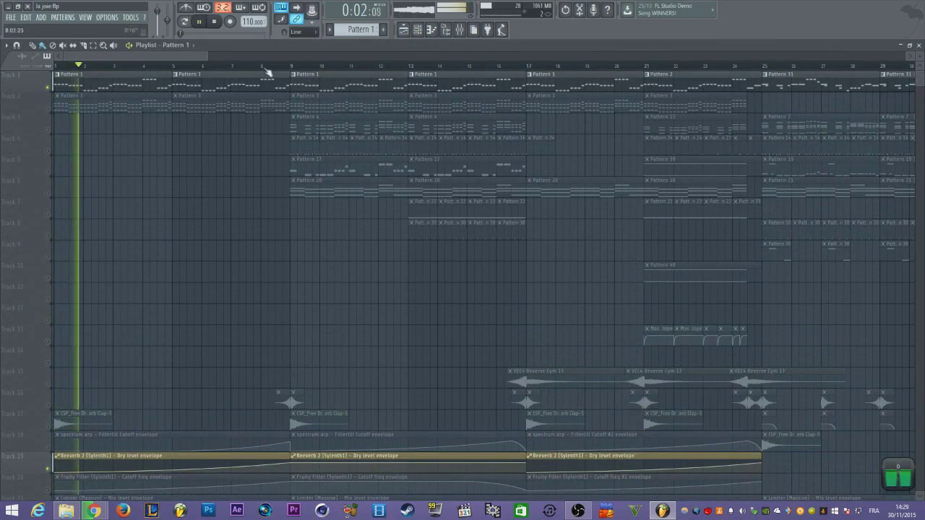
left_click(262, 66)
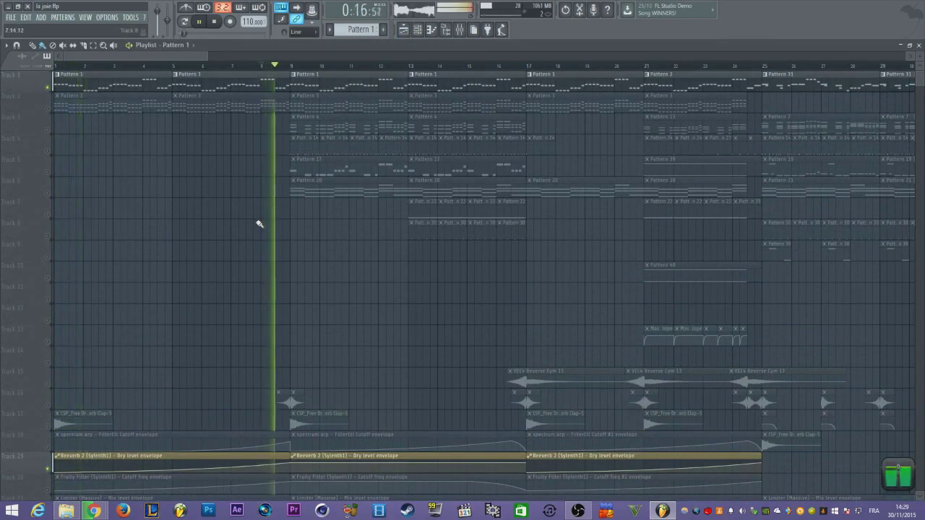
key("space")
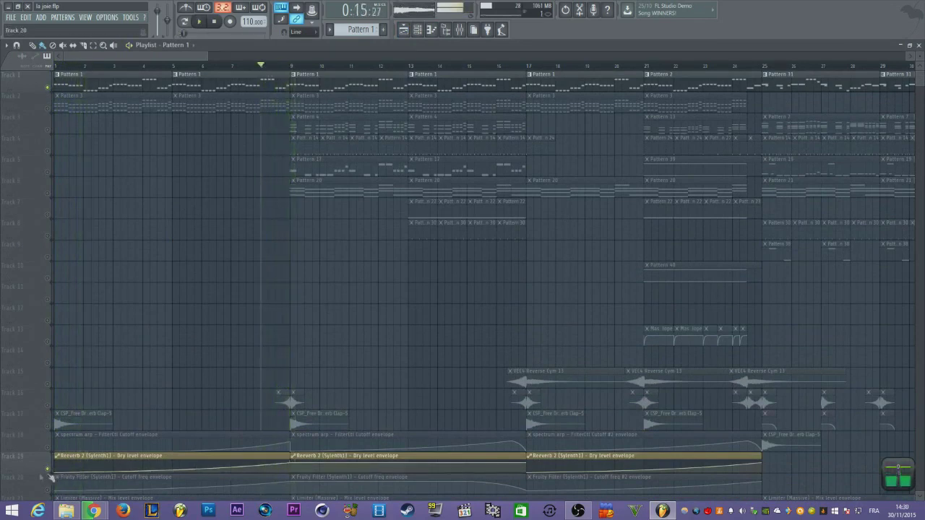
left_click_drag(57, 67, 4, 46)
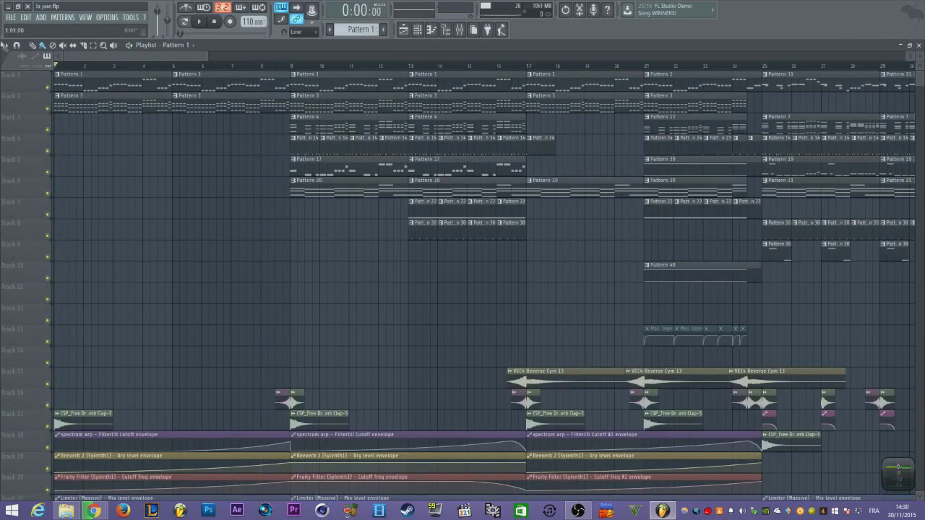
Reopen the Fruity Reeverb 2 in the second effect slot of the Sylenth1 mixer track.
left_click(431, 29)
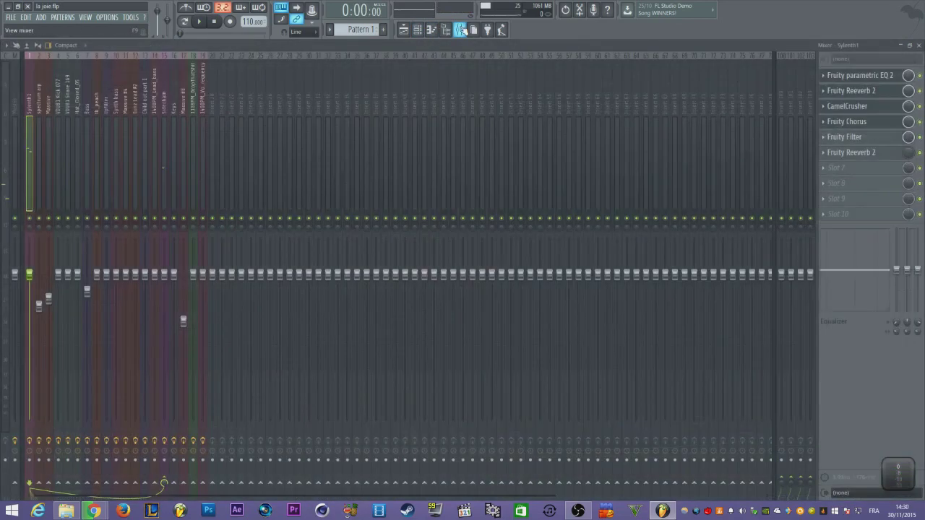
left_click(460, 29)
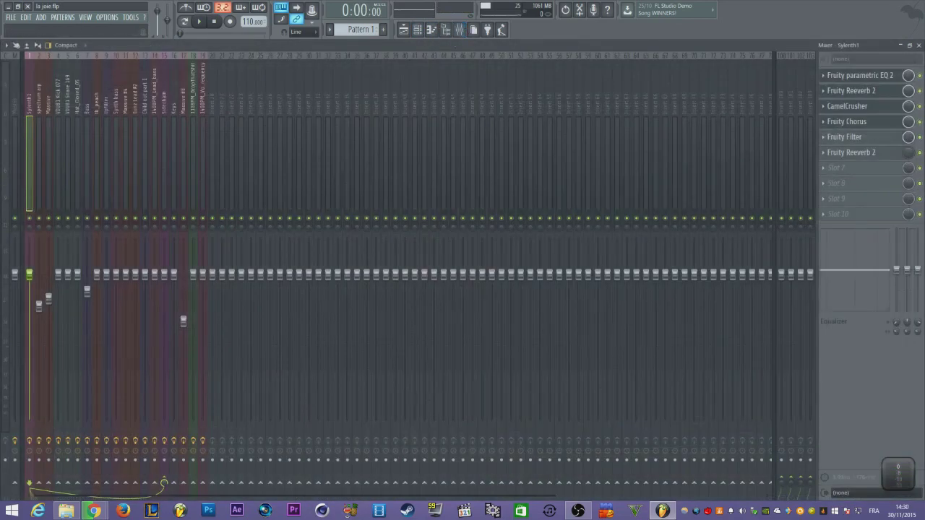
left_click(876, 91)
left_click_drag(357, 88, 354, 110)
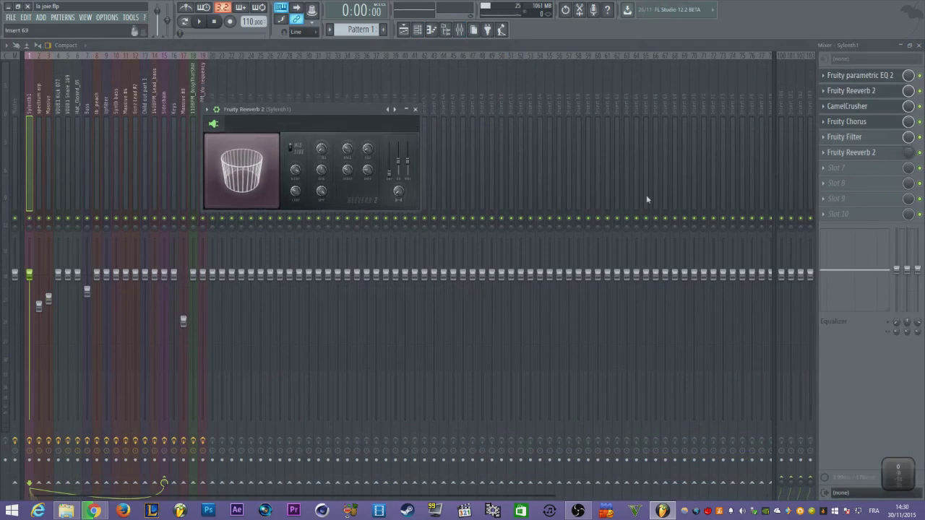
Examine the CamelCrusher settings on the Sylenth1 mixer track and look through its preset list without choosing another preset.
left_click(871, 110)
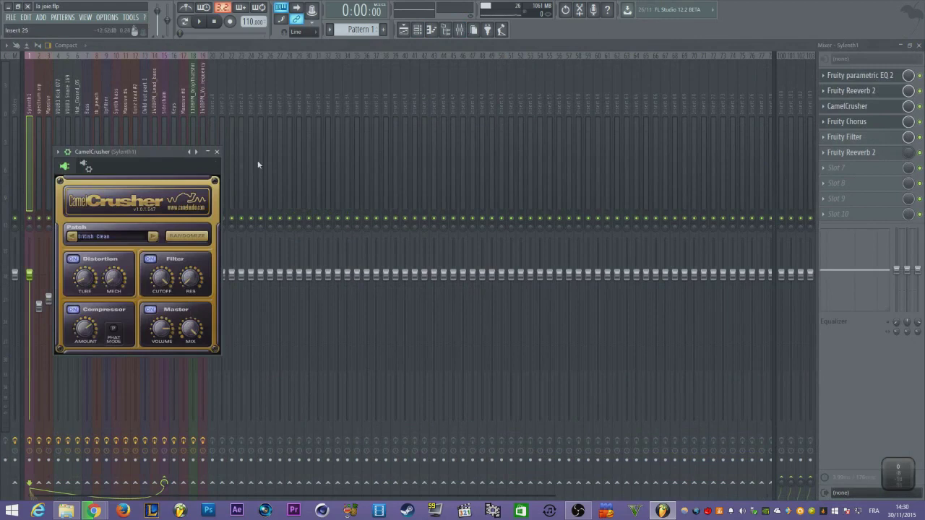
left_click_drag(167, 150, 205, 109)
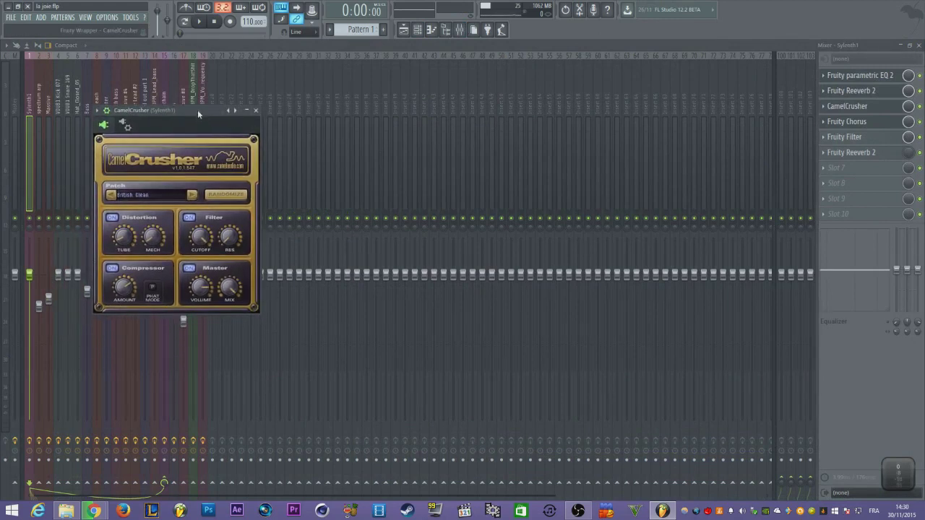
left_click_drag(198, 110, 193, 104)
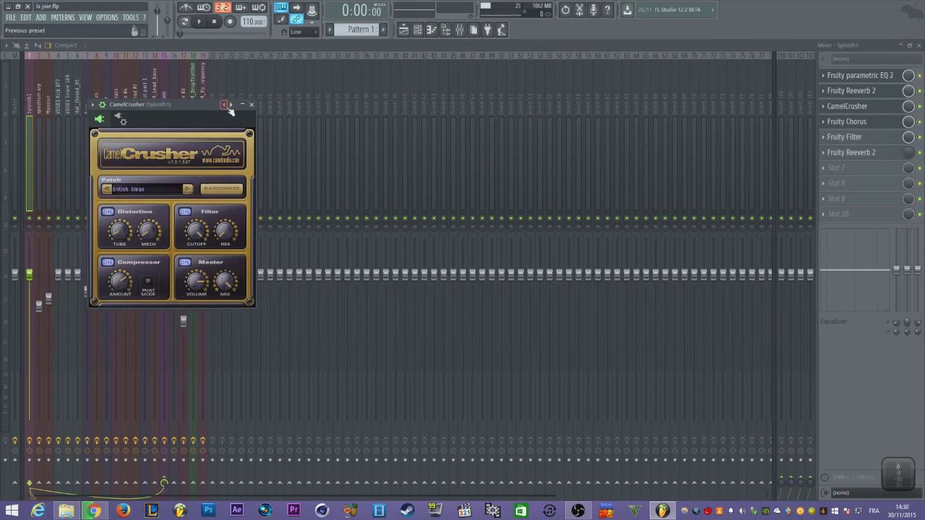
right_click(227, 106)
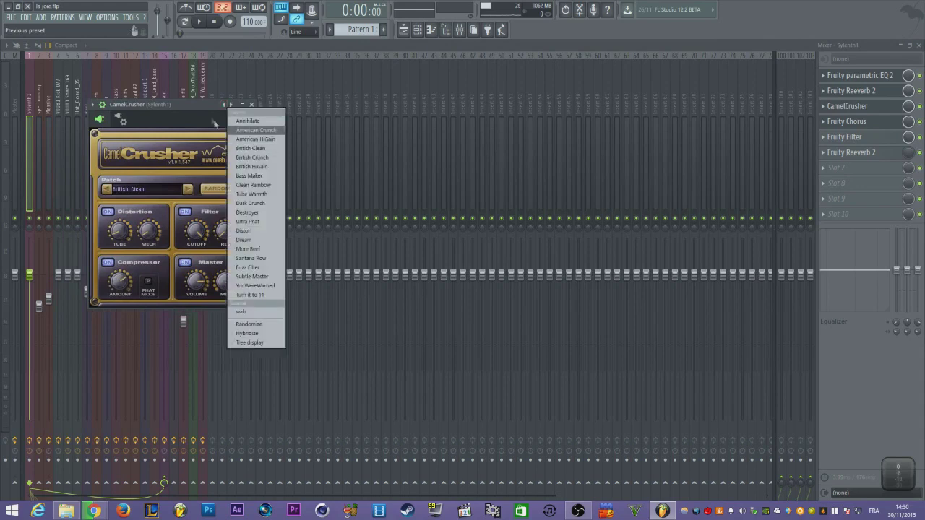
left_click(203, 106)
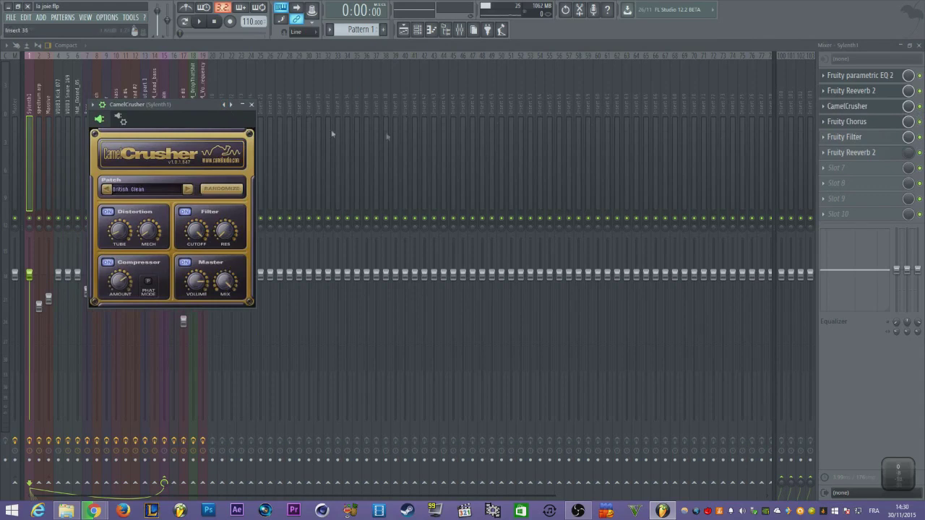
Examine the delay, depth, stereo and LFO settings of the Fruity Chorus on the Sylenth1 mixer track.
left_click(850, 123)
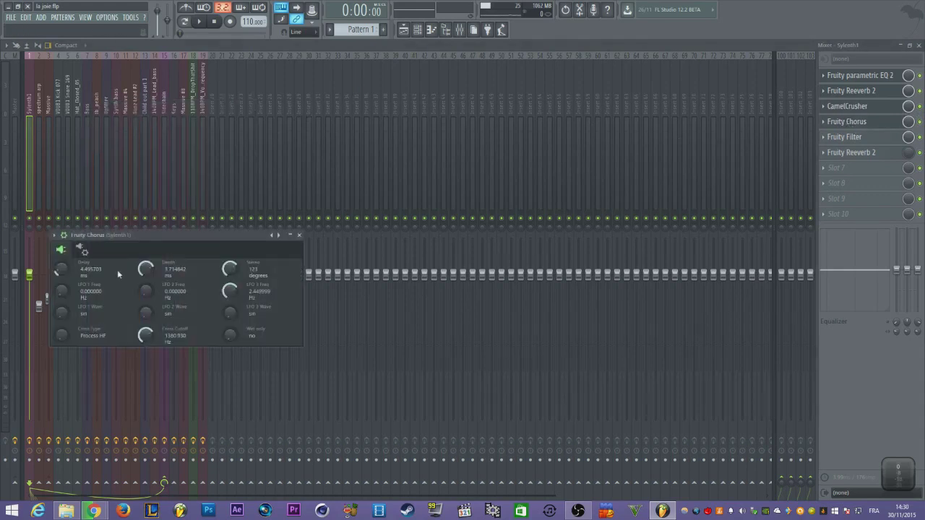
left_click_drag(144, 237, 253, 110)
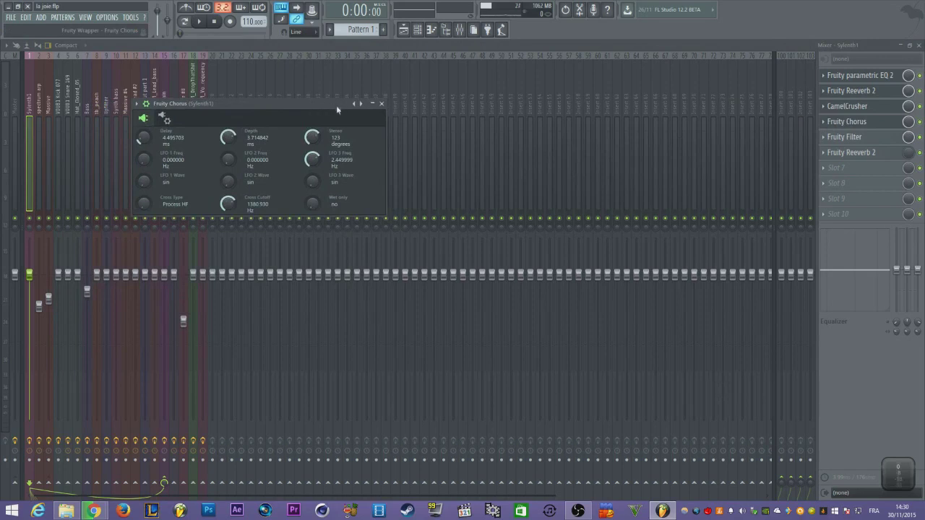
left_click_drag(336, 105, 334, 115)
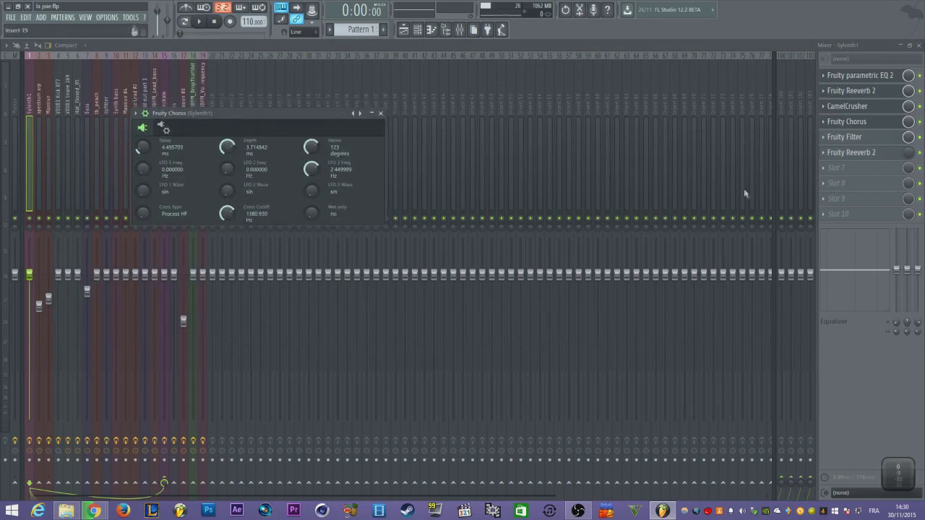
left_click_drag(286, 126, 287, 117)
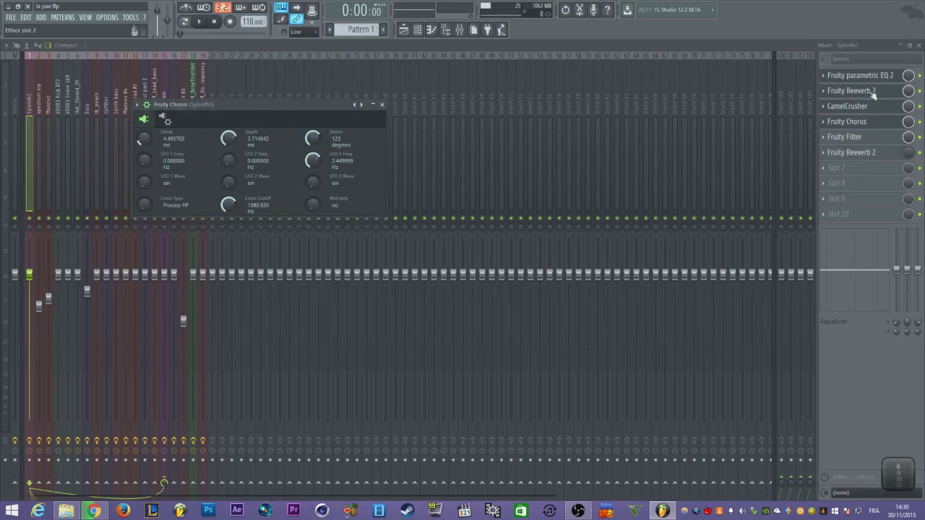
Examine the cutoff, resonance and pass settings of the Fruity Filter on the Sylenth1 mixer track.
left_click(867, 139)
left_click(867, 139)
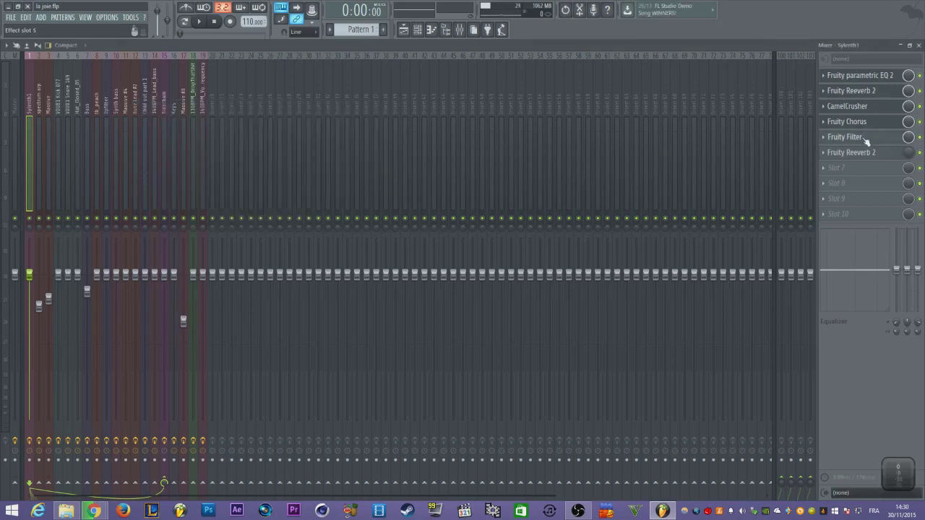
left_click(867, 139)
left_click_drag(207, 154, 212, 115)
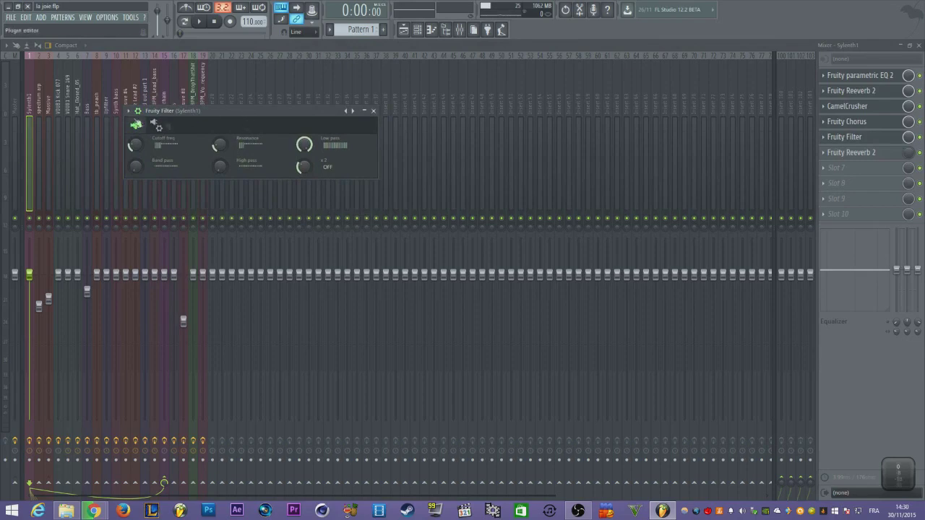
left_click(418, 29)
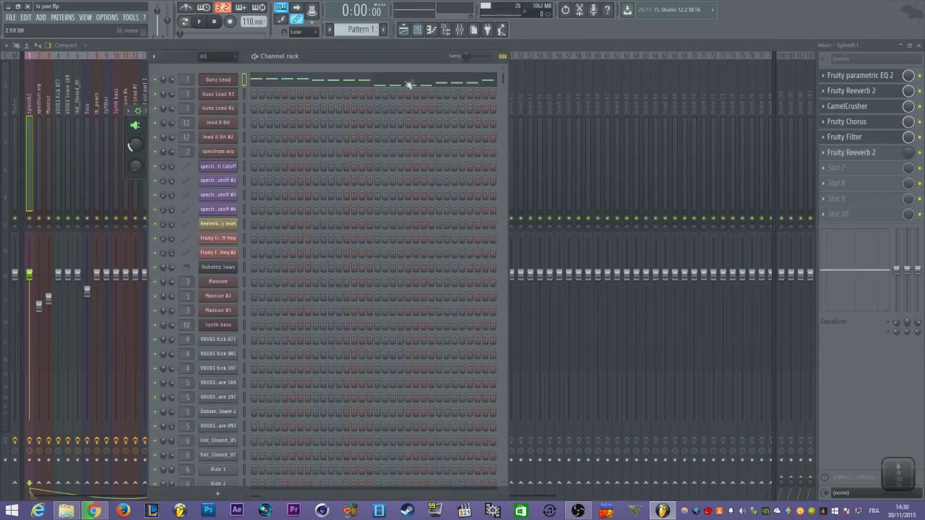
left_click(881, 144)
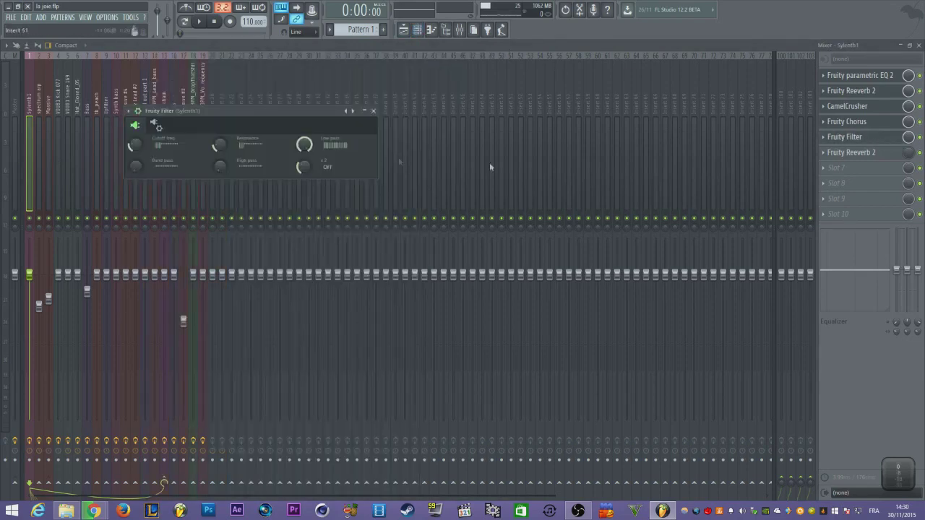
Show the automation options of the Fruity Filter's high pass and cutoff frequency knobs without applying any.
right_click(220, 167)
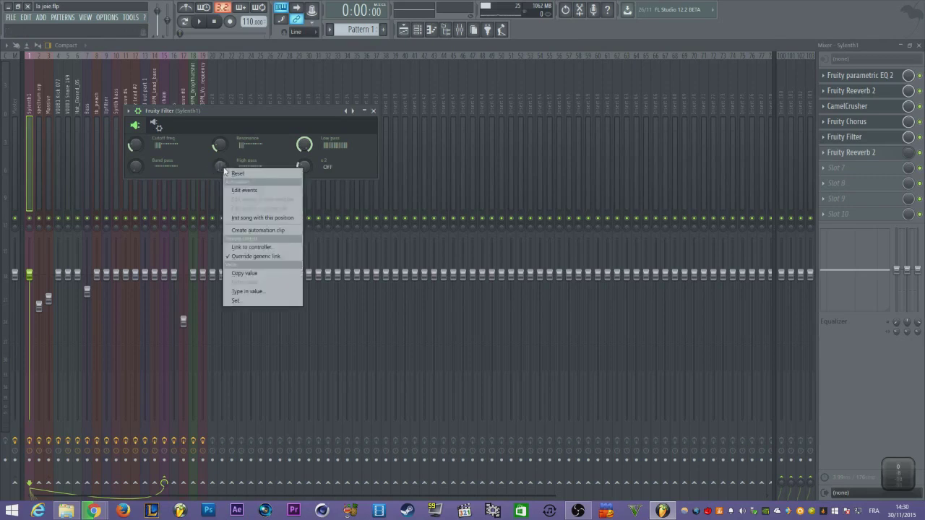
left_click(221, 172)
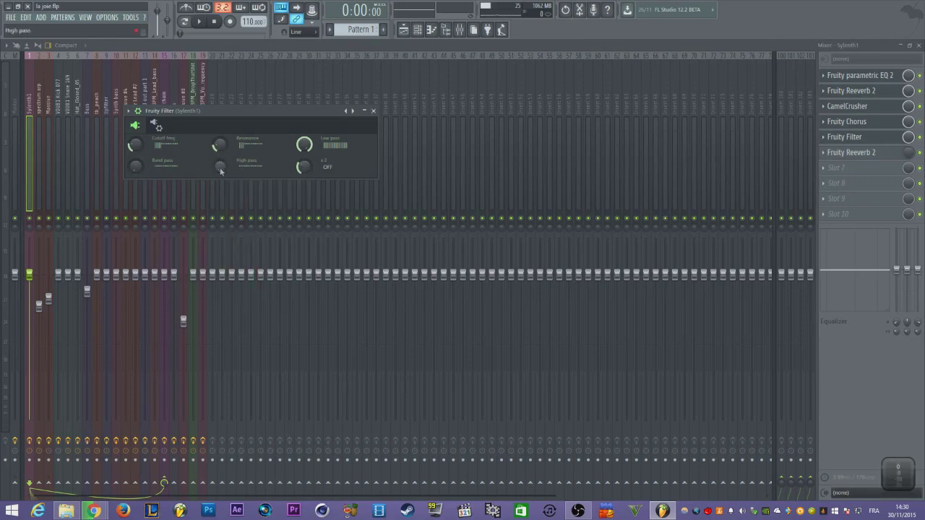
right_click(221, 167)
left_click(228, 172)
left_click_drag(264, 111, 282, 103)
right_click(150, 139)
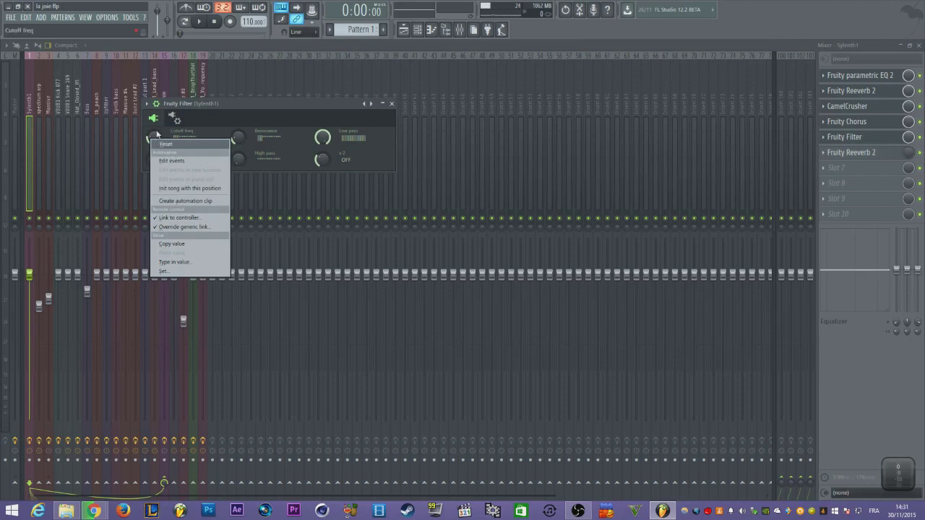
left_click(232, 112)
Solo the Fruity Filter cutoff and Reeverb 2 dry level automation tracks with Track 1 in the Playlist and start playback.
left_click(403, 28)
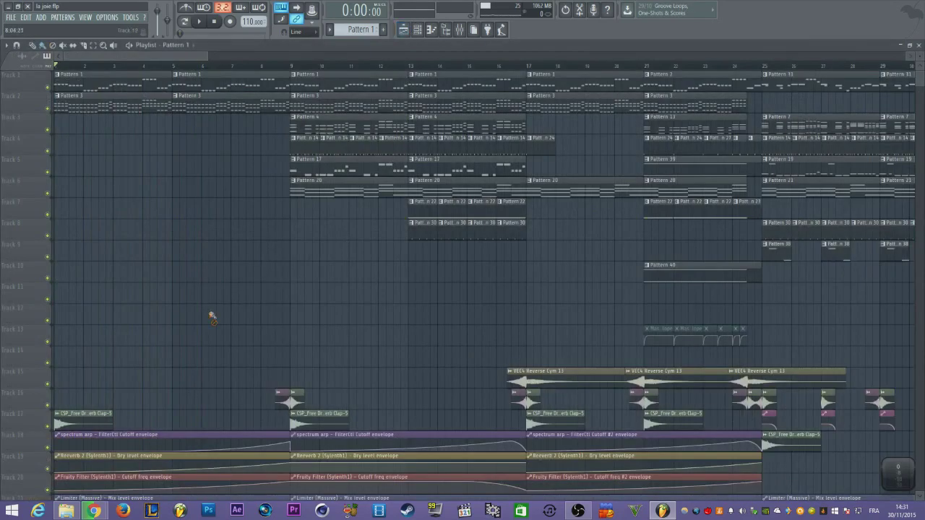
scroll(206, 318, "down", 3)
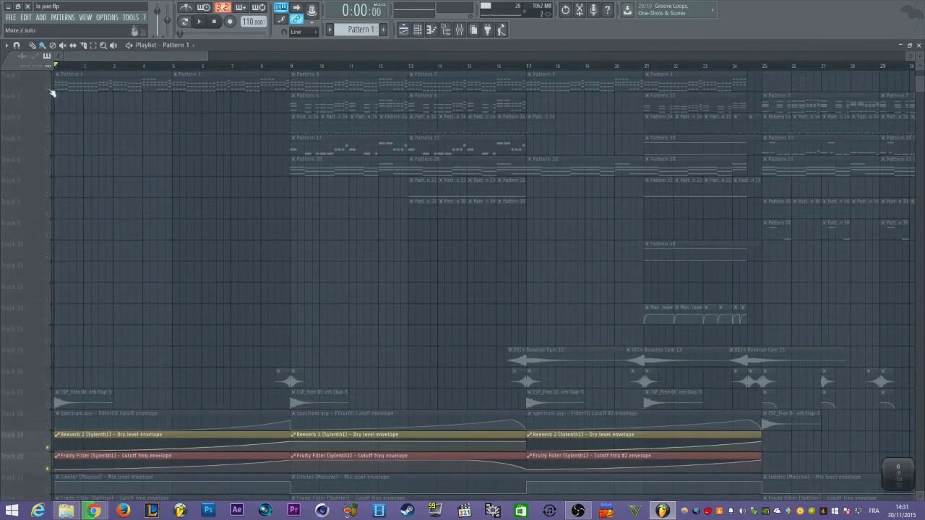
left_click(47, 86)
key("space")
scroll(101, 145, "up", 1)
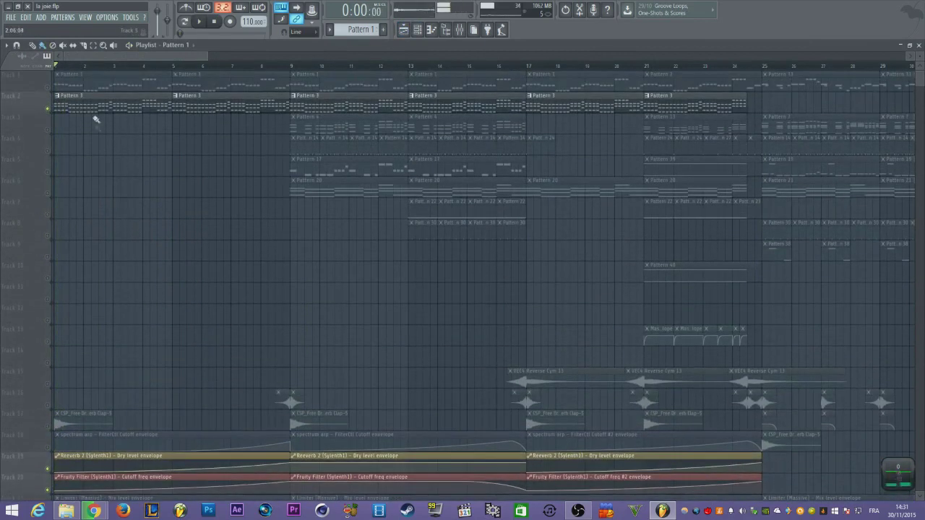
left_click(49, 110)
key("space")
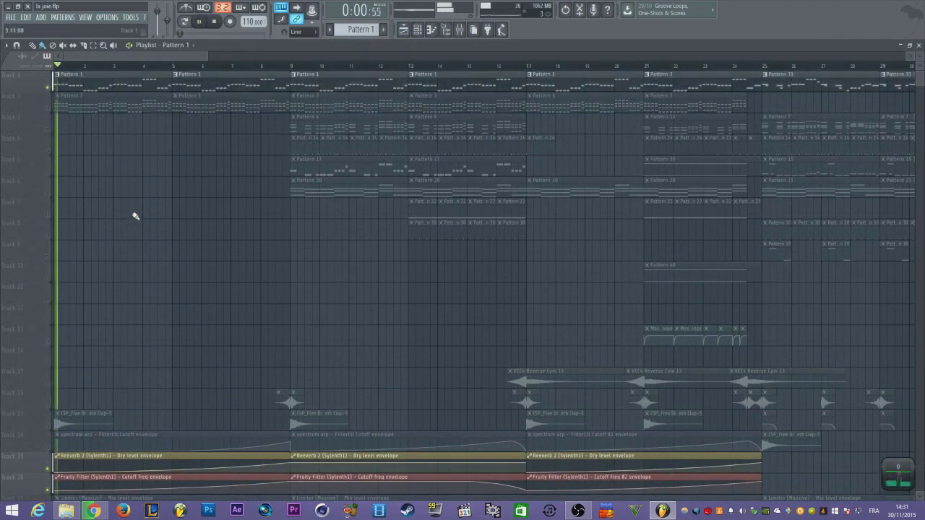
Listen to the filter automation from bar 8 and from just before bar 21, then stop playback and unsolo the tracks.
scroll(135, 214, "down", 5)
left_click(264, 66)
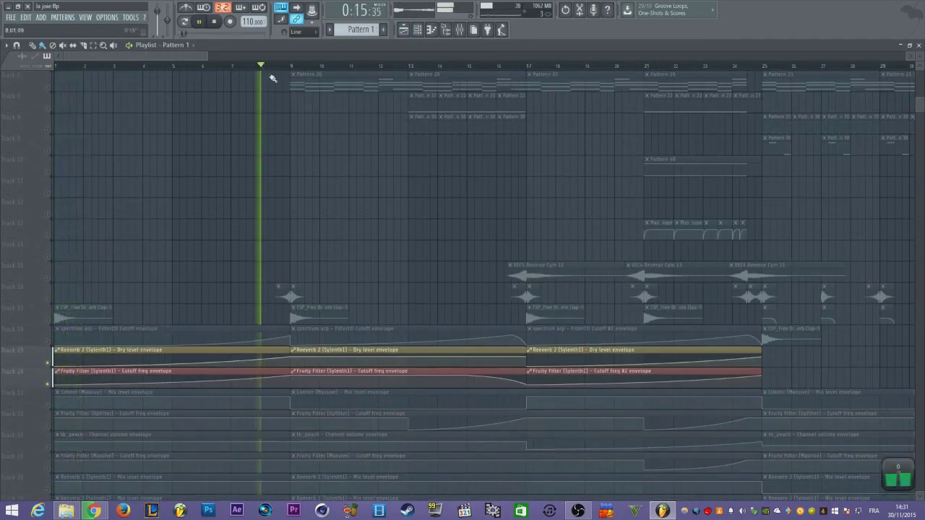
scroll(496, 209, "down", 4)
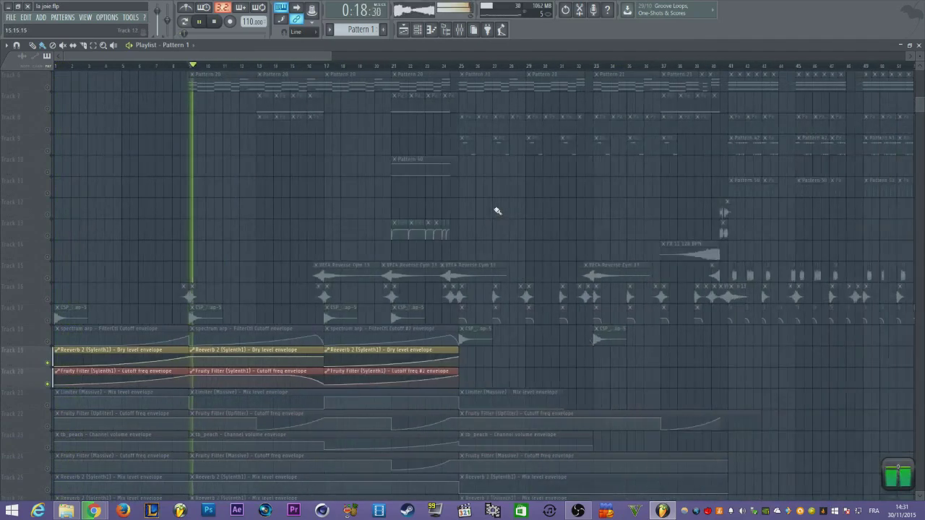
left_click(364, 65)
key("space")
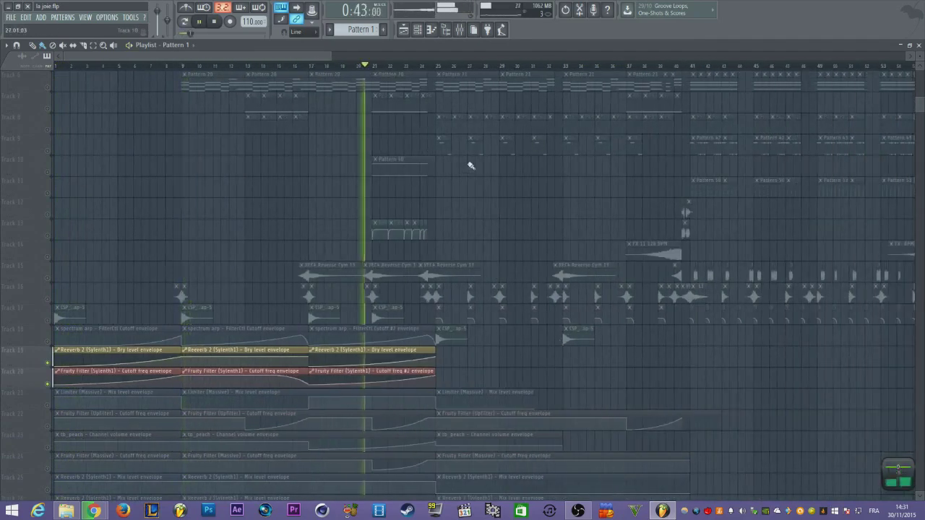
key("space")
right_click(49, 385)
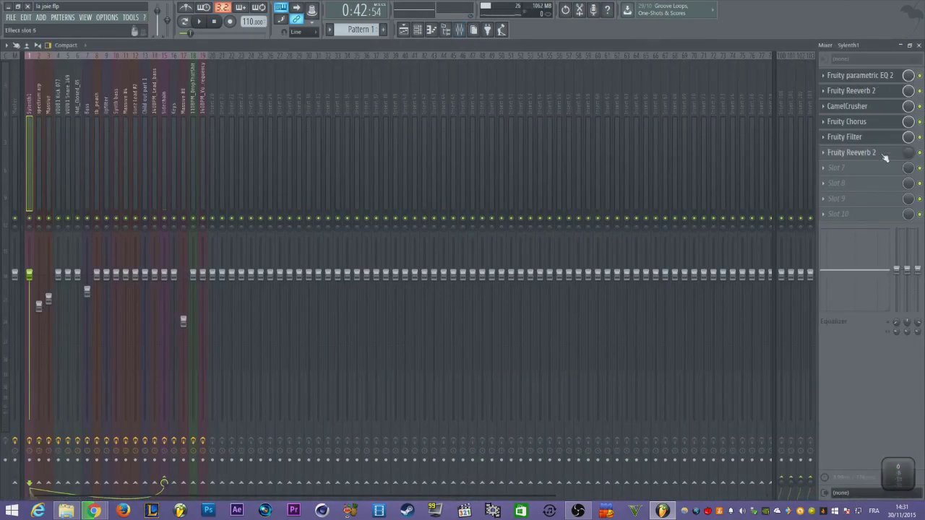
Examine the Fruity Reeverb 2 in the sixth effect slot of the Sylenth1 mixer track.
left_click(885, 157)
left_click_drag(212, 226, 360, 121)
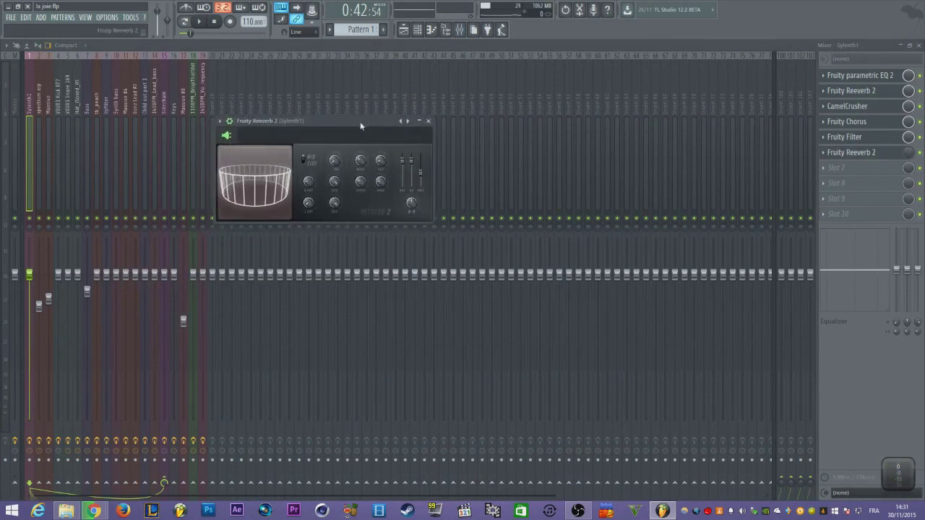
left_click_drag(360, 122, 361, 121)
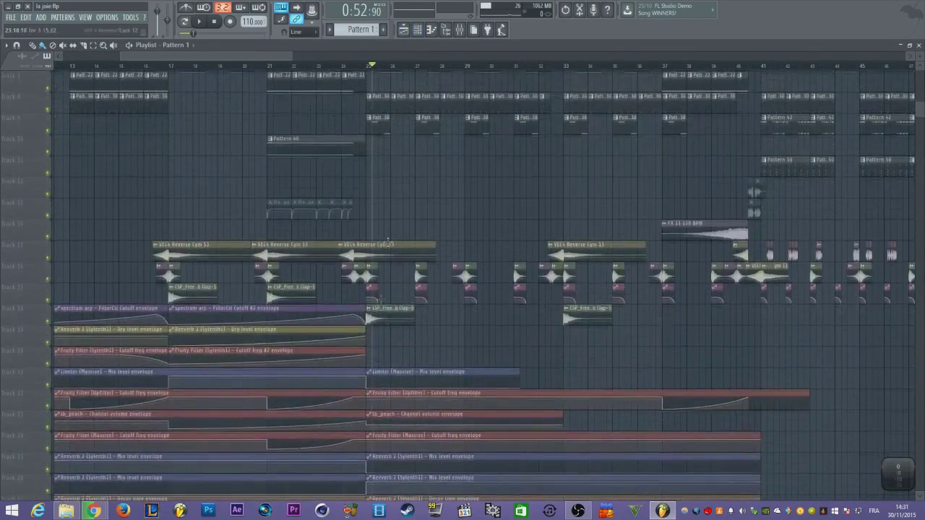
Locate the Sylenth1 Reeverb 2 mix level and decay time automation in the Playlist around bar 25, then show the channel rack.
scroll(427, 112, "down", 3)
scroll(368, 276, "down", 3)
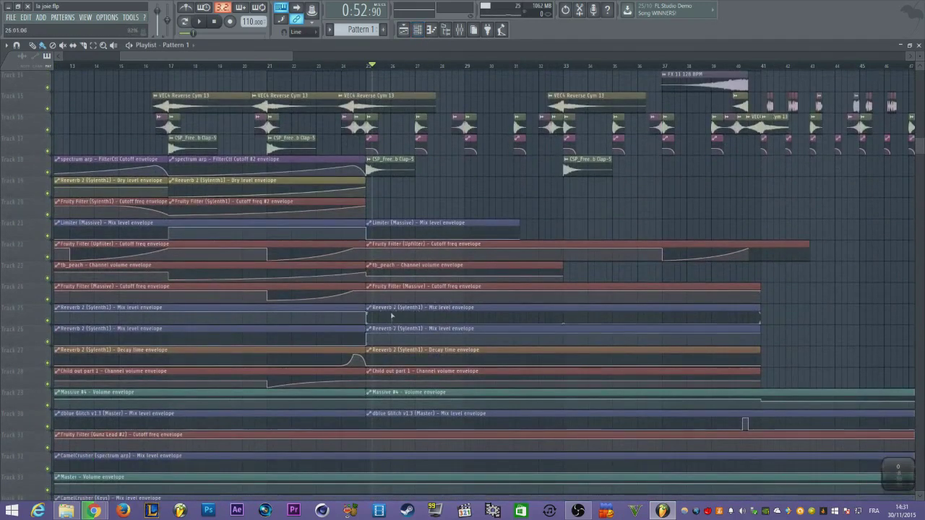
left_click(423, 32)
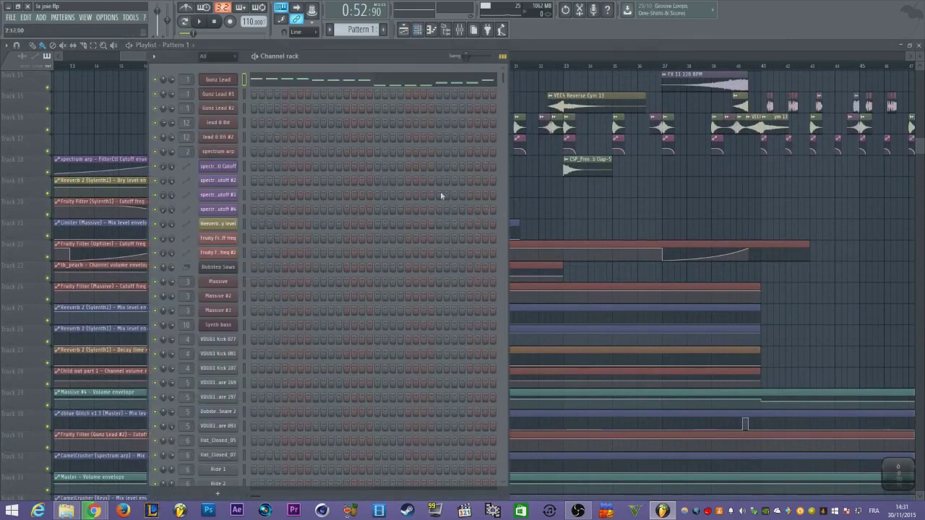
Compare the two Fruity Reeverb 2 effects in slots 2 and 6 of the Sylenth1 mixer track, checking the sixth slot's room size.
left_click(449, 31)
left_click(449, 32)
left_click(463, 31)
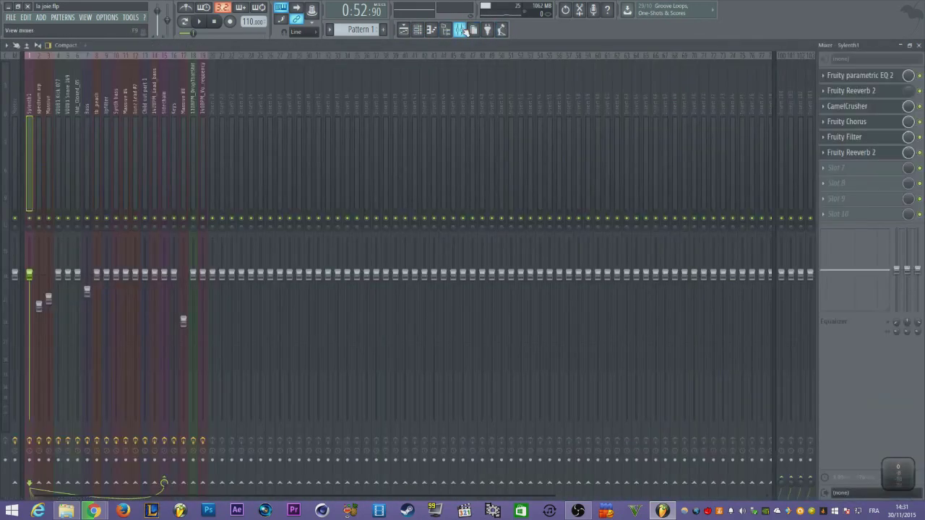
left_click(862, 91)
mouse_move(351, 112)
left_mouse_down()
mouse_move(380, 151)
mouse_move(347, 98)
left_mouse_up()
left_click(870, 156)
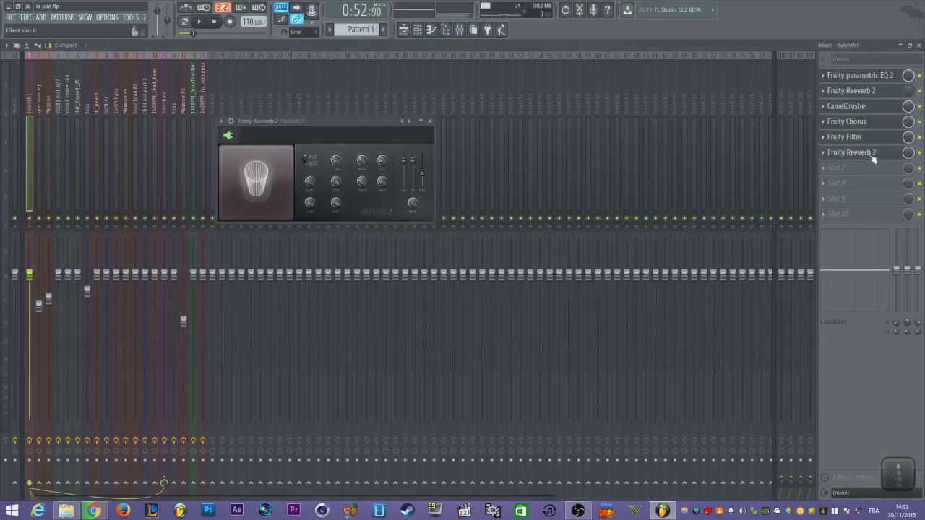
left_click_drag(342, 122, 320, 110)
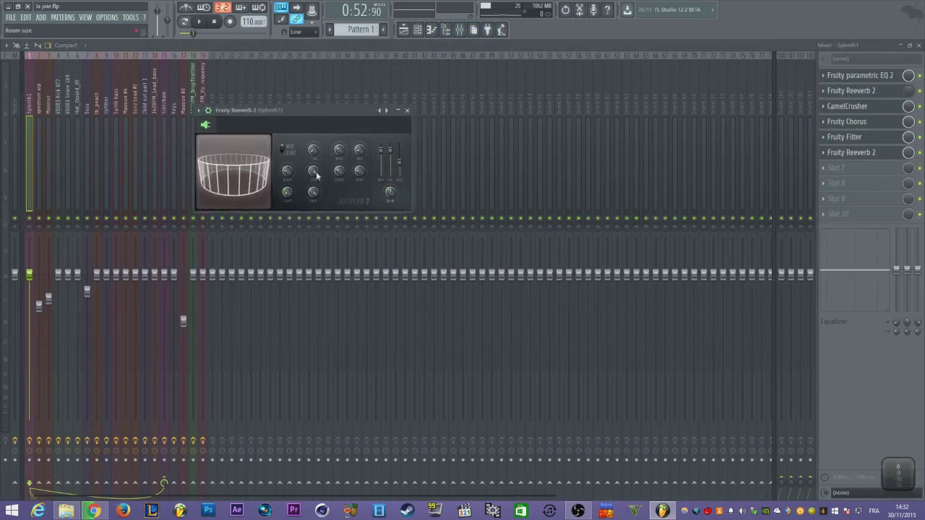
left_click_drag(316, 174, 315, 180)
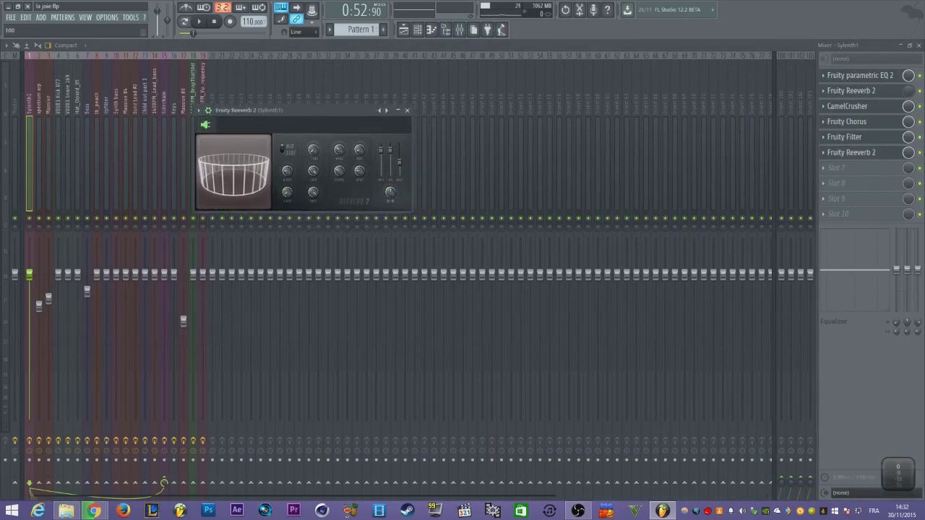
left_click_drag(344, 111, 328, 102)
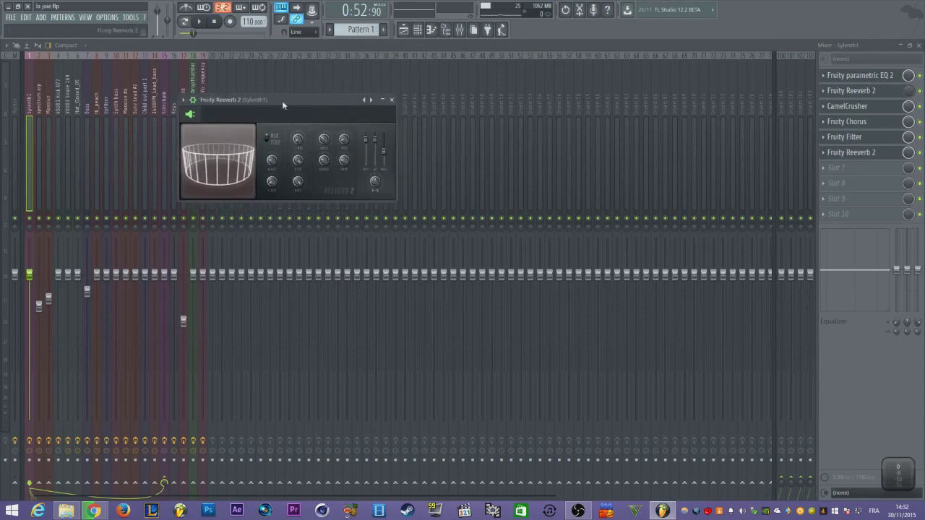
Load a Fruity Reeverb 2 into slot 7 of the Sylenth1 mixer track, raise its early reflection level and enlarge its room size.
left_click(837, 168)
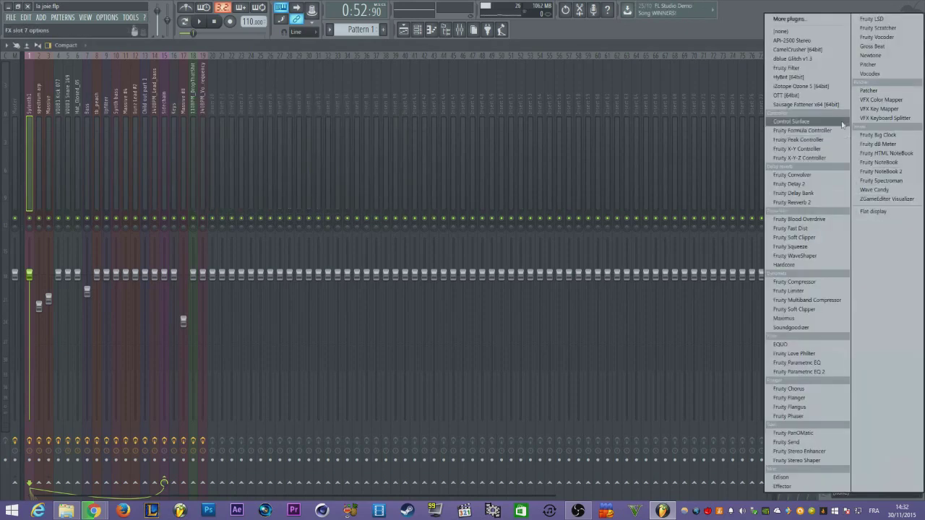
left_click(819, 205)
left_click_drag(151, 121, 265, 148)
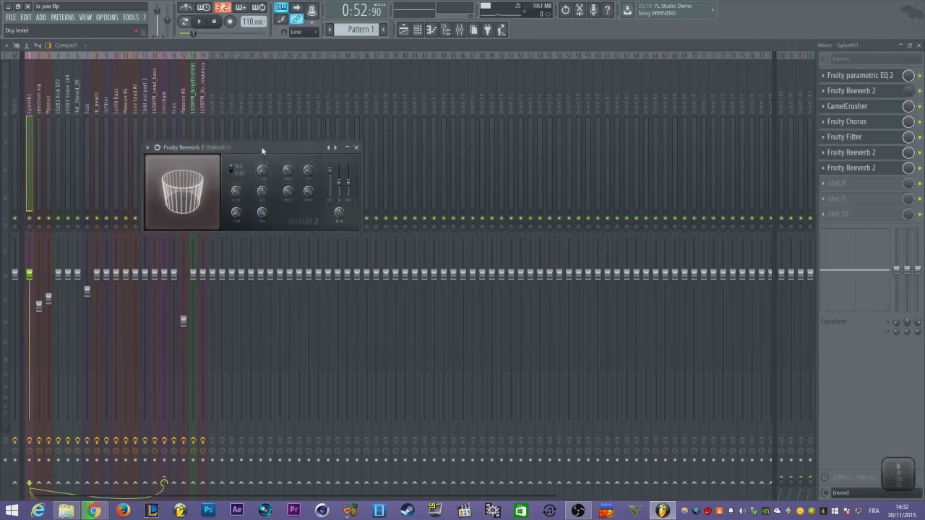
right_click(341, 185)
left_click(346, 190)
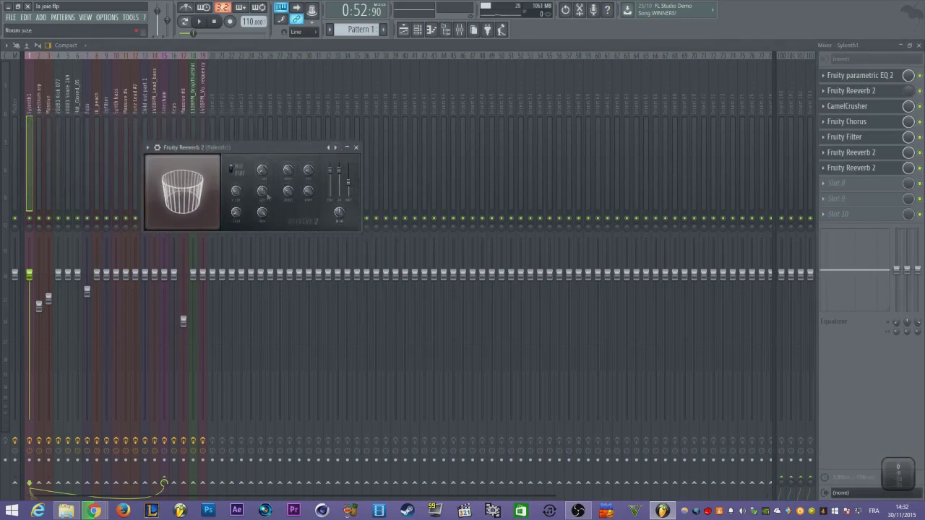
left_click_drag(267, 195, 268, 193)
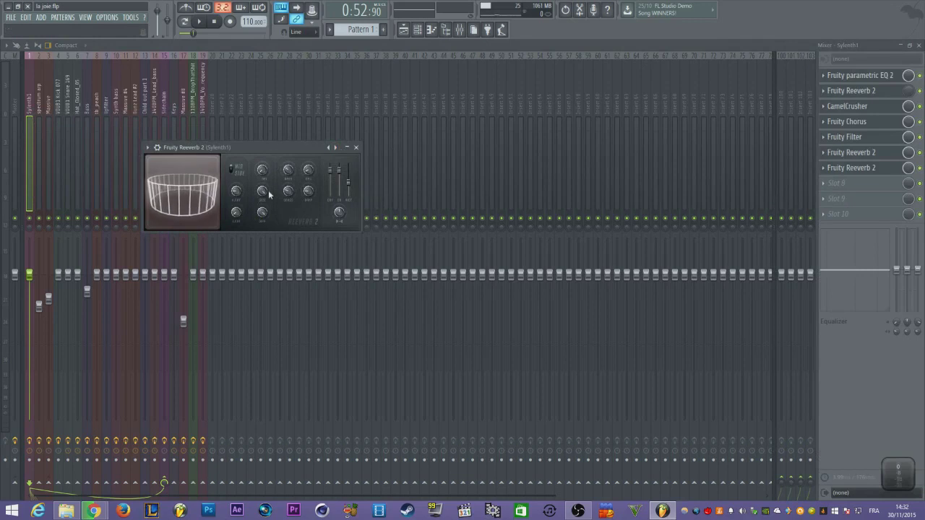
Show the automation options for slot 7's mix level, and remove the Fruity Reeverb 2 from that slot.
right_click(908, 170)
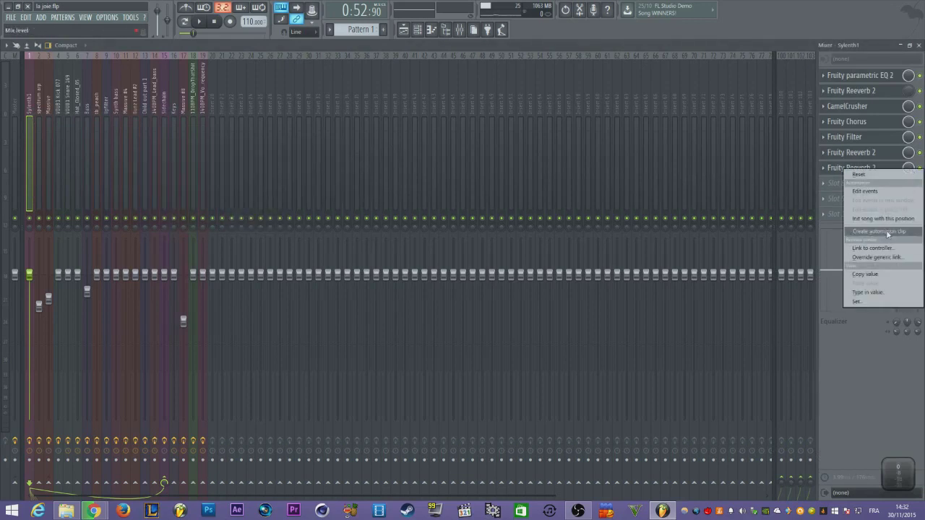
left_click(872, 45)
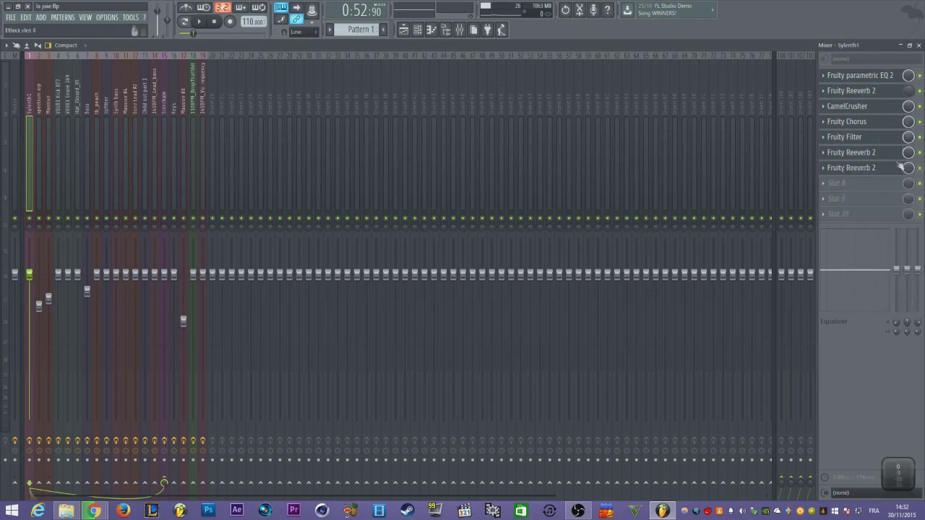
left_click(822, 170)
left_click(830, 181)
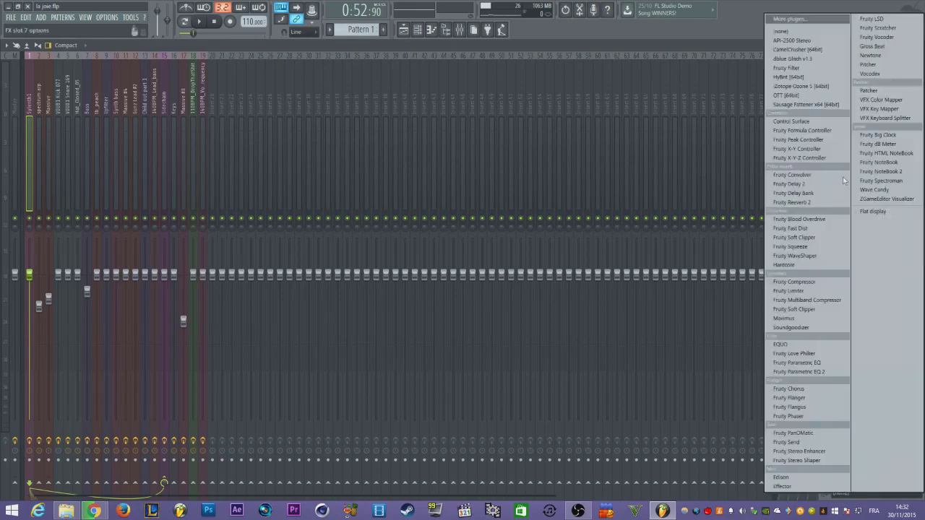
left_click(777, 33)
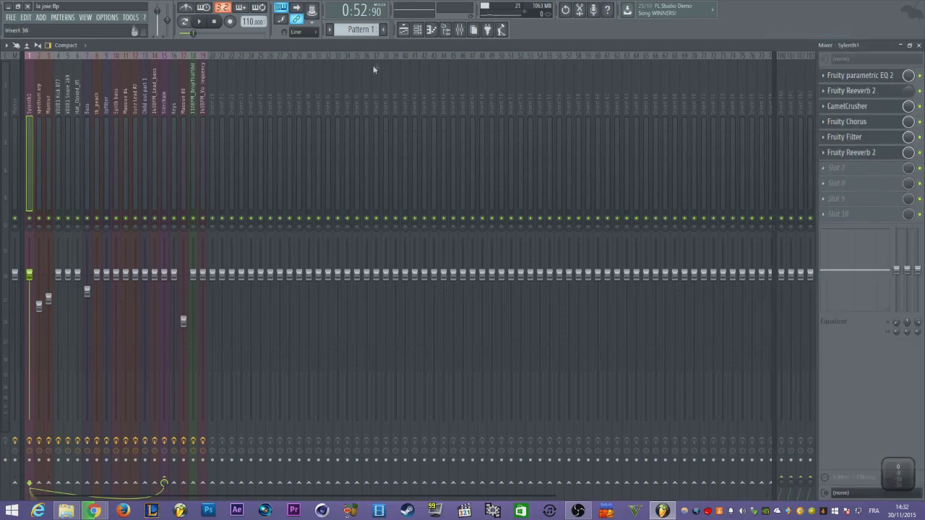
Move the Playlist position to bar 33 and open the Gunz Lead notes of Pattern 36 in the piano roll.
left_click(418, 29)
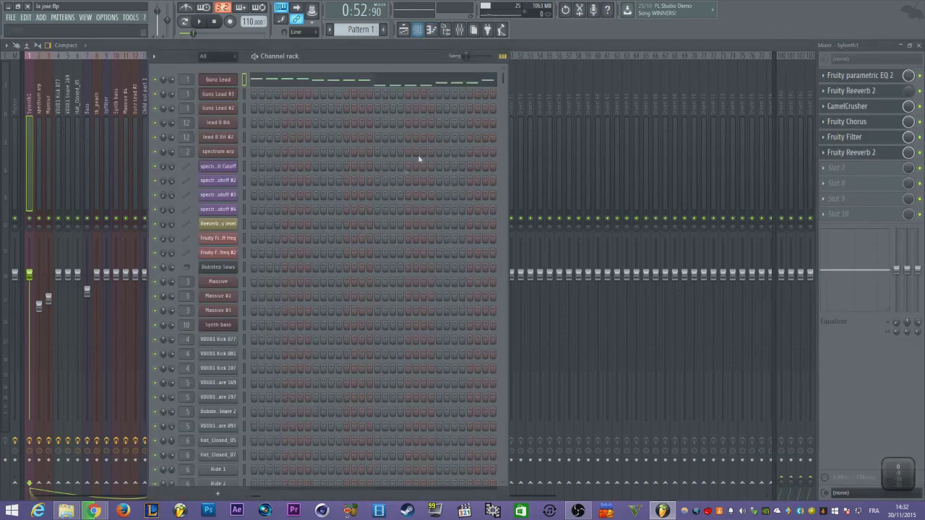
left_click(407, 29)
scroll(464, 209, "down", 4)
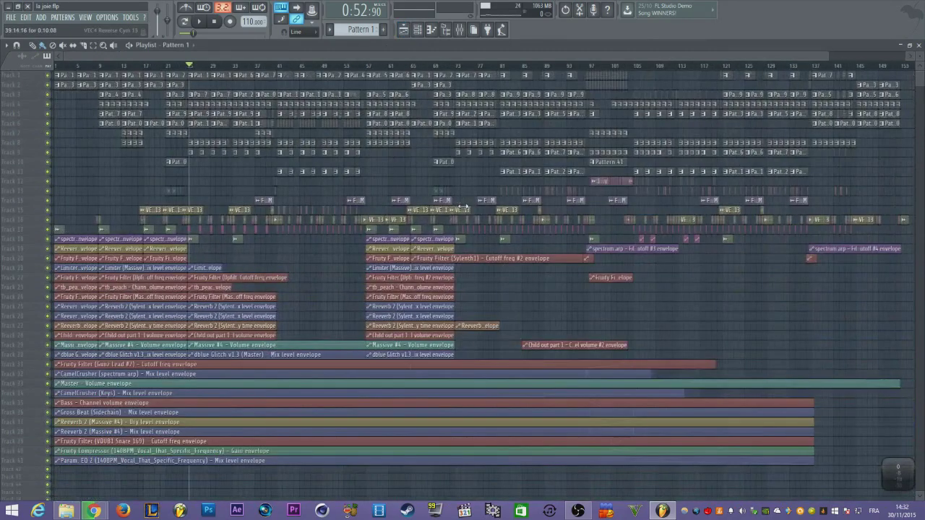
scroll(153, 299, "up", 4)
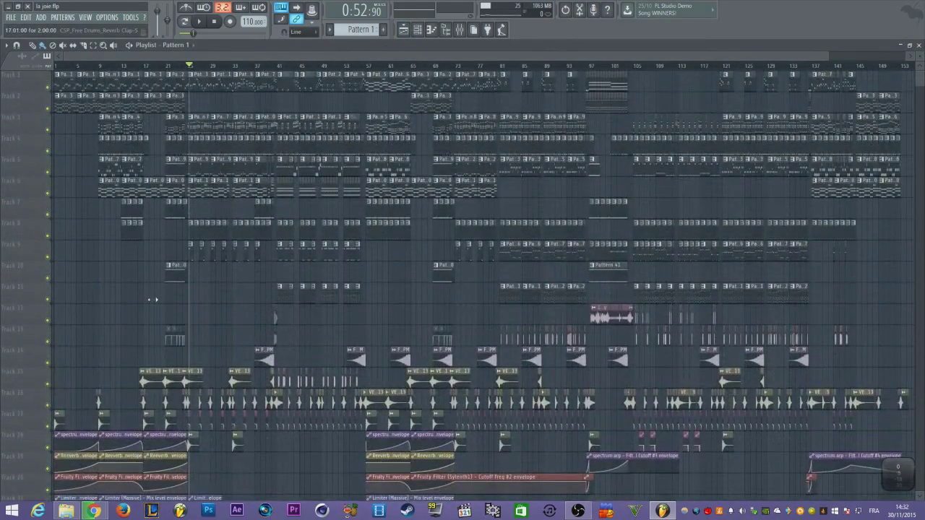
scroll(156, 303, "up", 3)
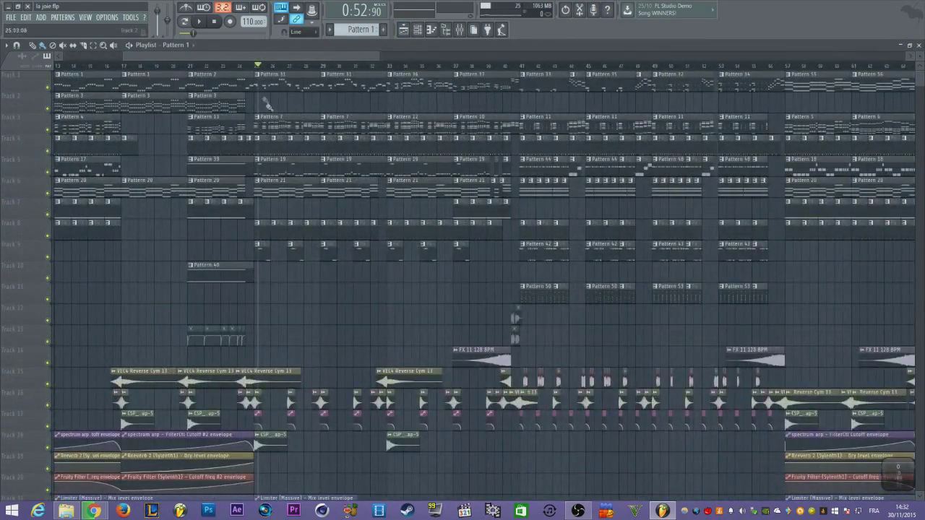
left_click_drag(393, 66, 388, 66)
double_click(427, 81)
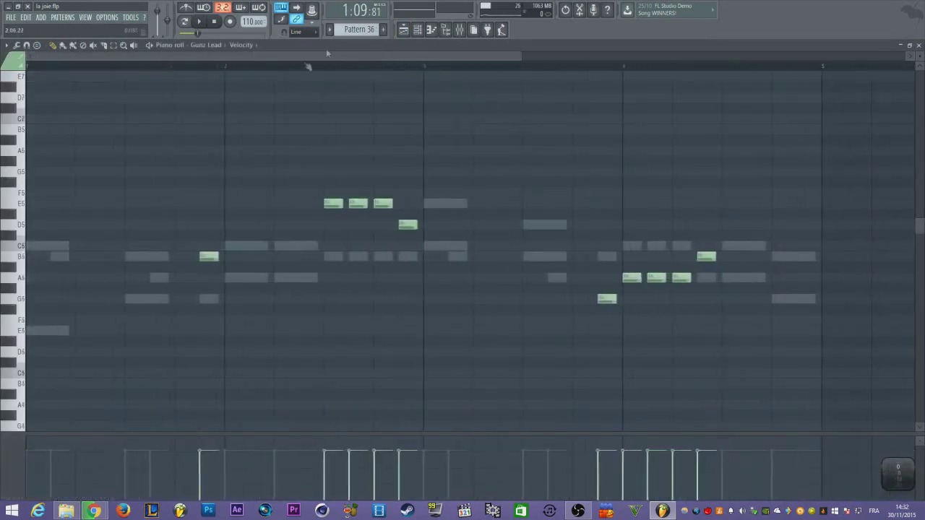
Listen to Pattern 36 while viewing its channel rack and Gunz Lead notes, and stop playback.
left_click(431, 29)
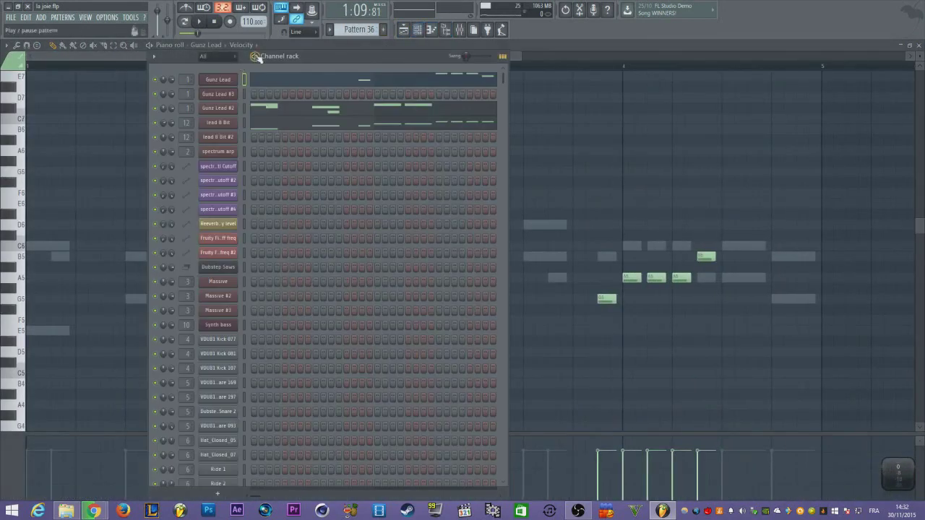
key("space")
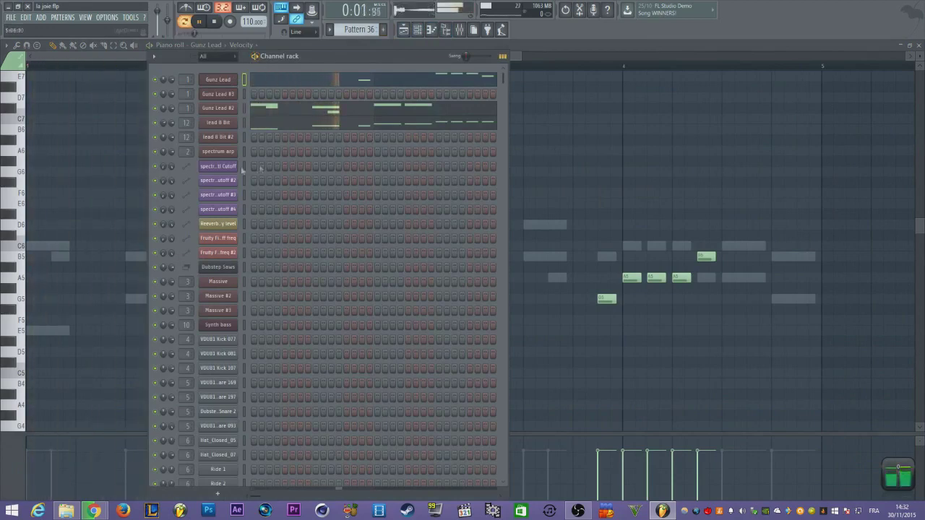
key("F6")
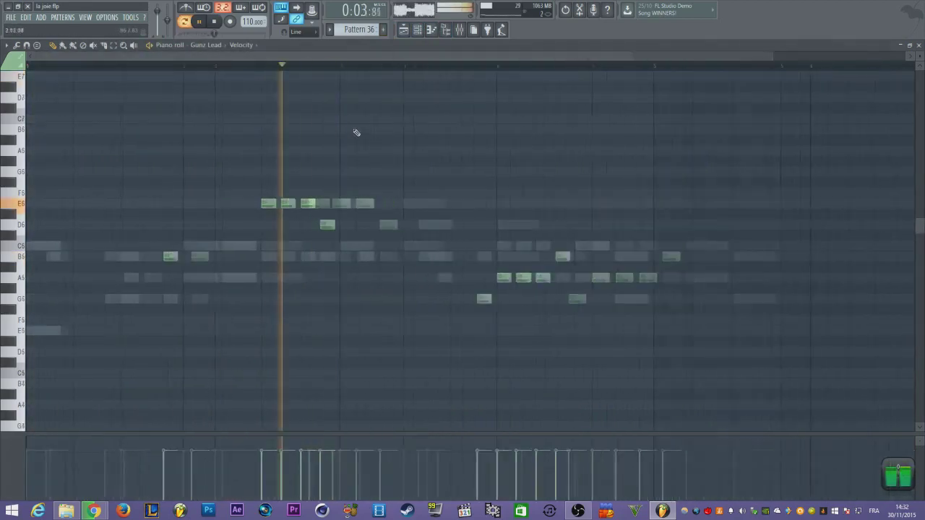
left_click(431, 29)
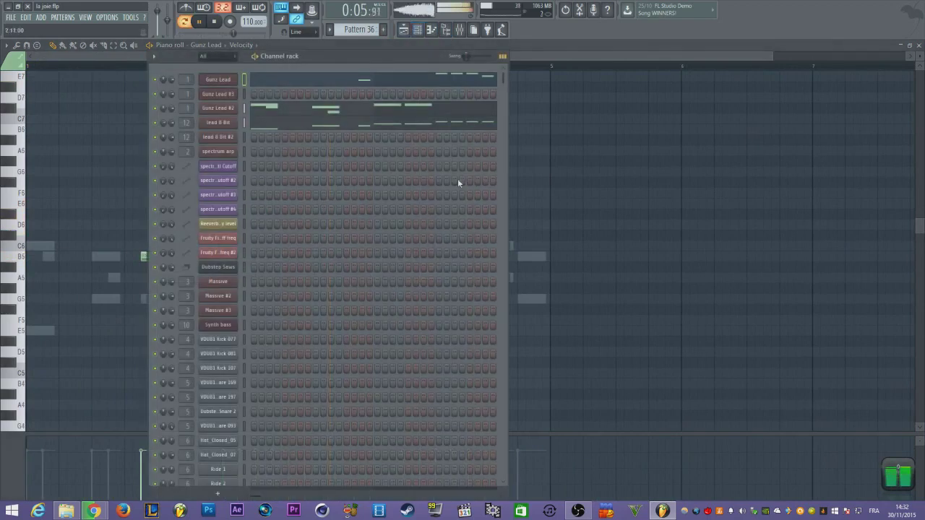
key("space")
Open the Gunz Lead #2 notes of Pattern 36 in the piano roll.
left_click_drag(310, 60, 353, 50)
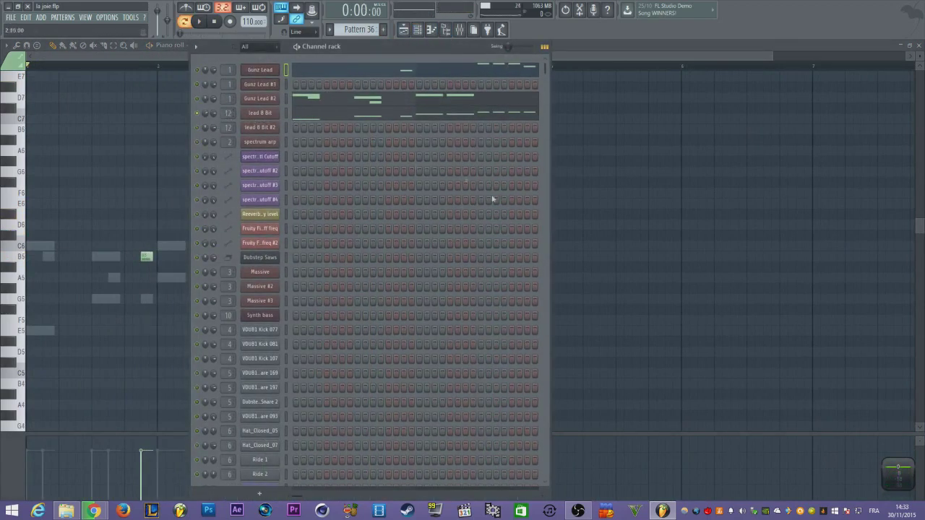
key("F6")
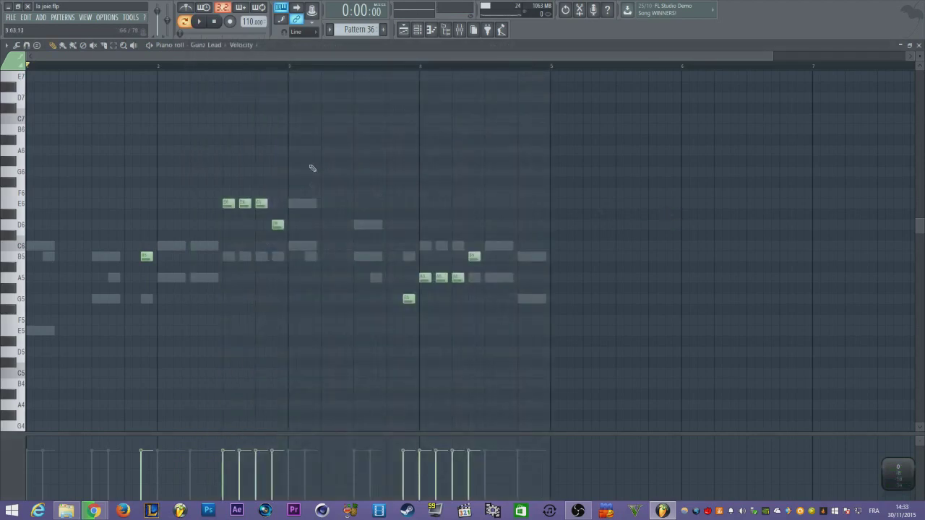
key("Page_Up")
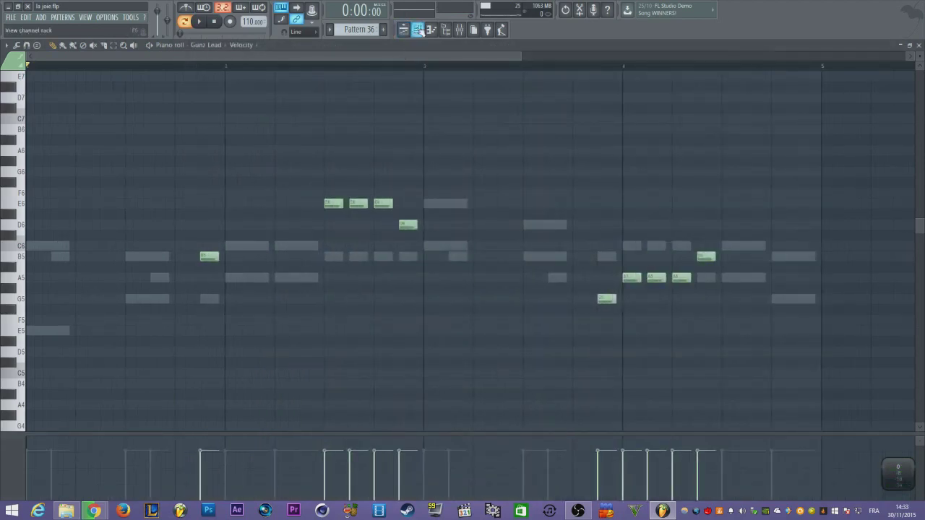
left_click(418, 30)
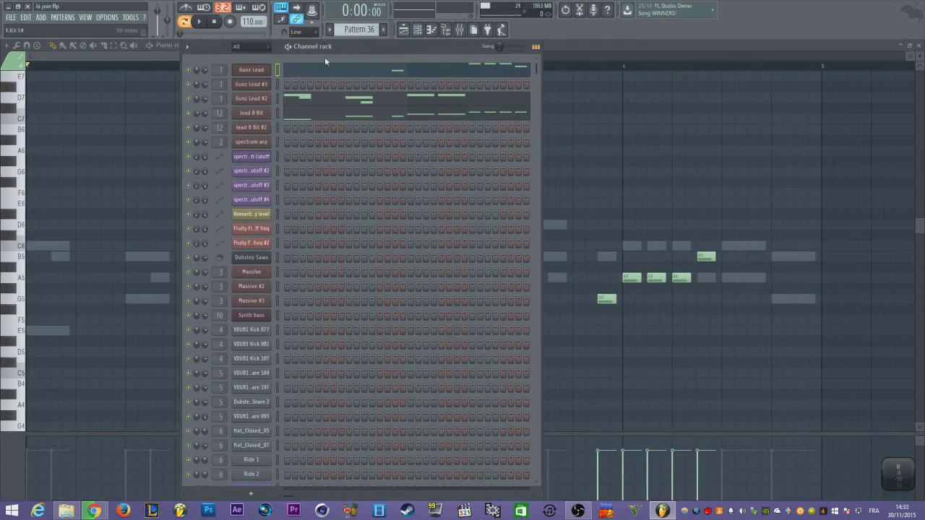
left_click_drag(344, 49, 339, 47)
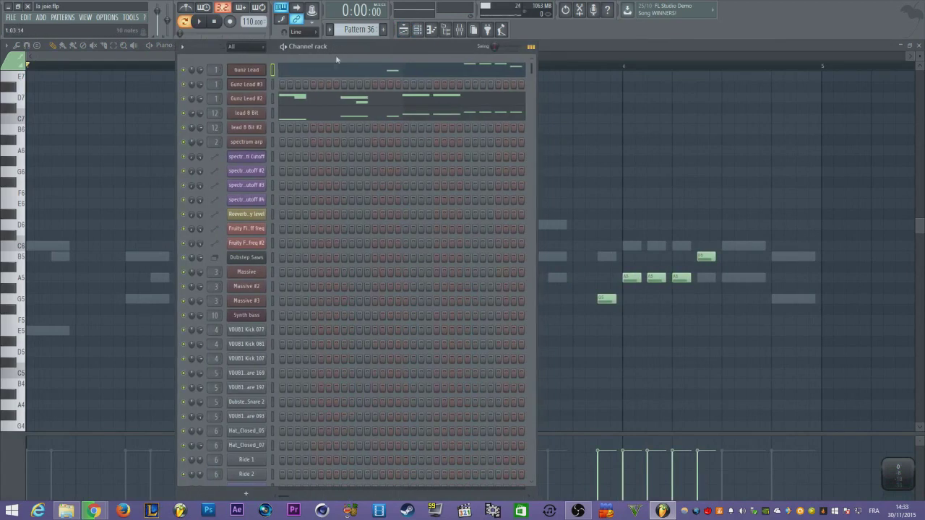
left_click(298, 109)
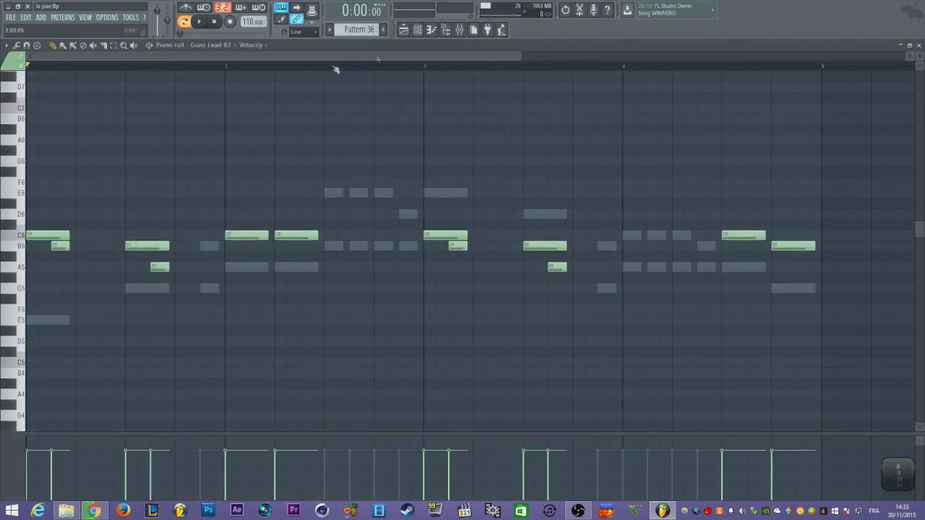
Play the start of Pattern 36 with the Gunz Lead #2 notes in view, and stop playback.
left_click(422, 32)
key("space")
right_click(119, 200)
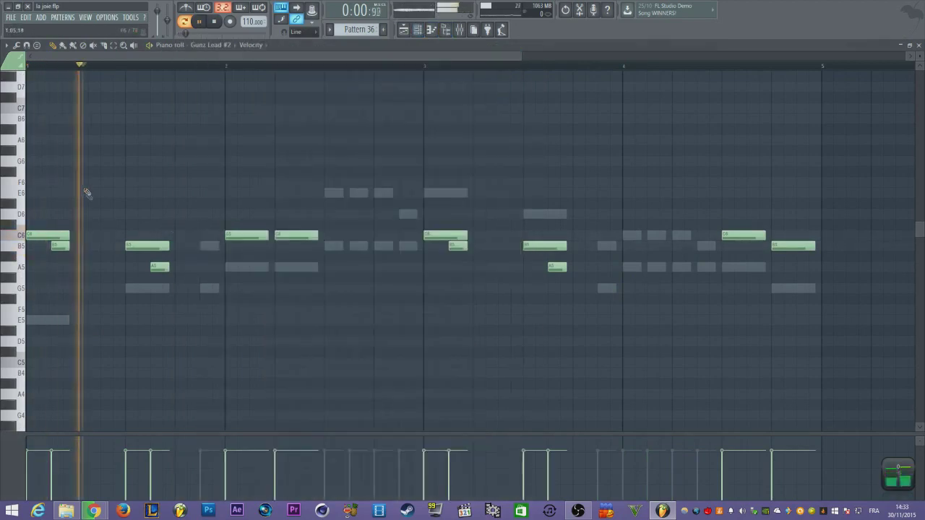
scroll(138, 347, "up", 1)
key("space")
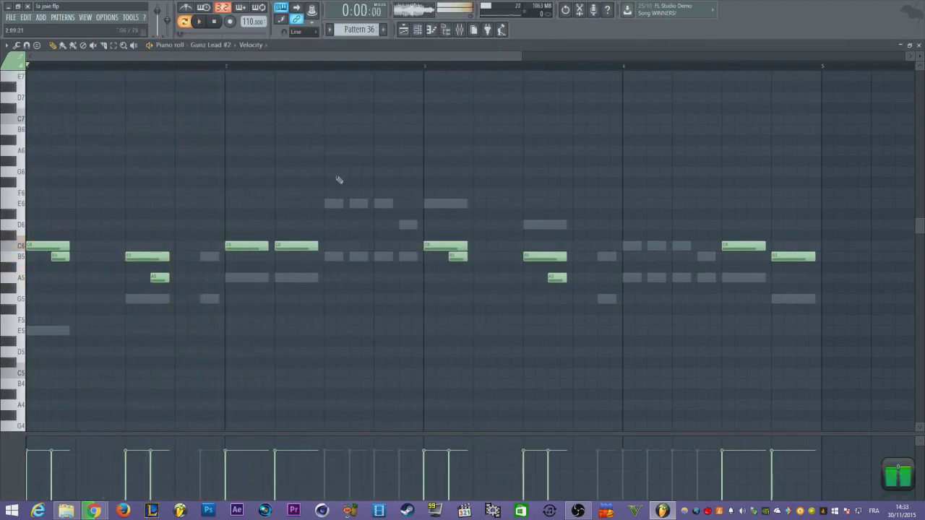
Examine the Gunz Lead #2 channel's Sylenth1 instrument and the effects on the Sylenth1 mixer track.
left_click(428, 30)
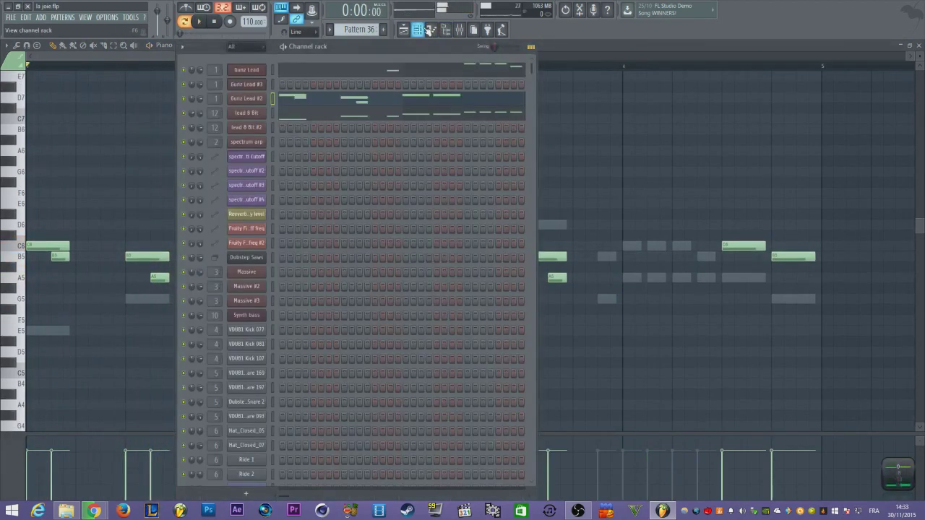
left_click(253, 102)
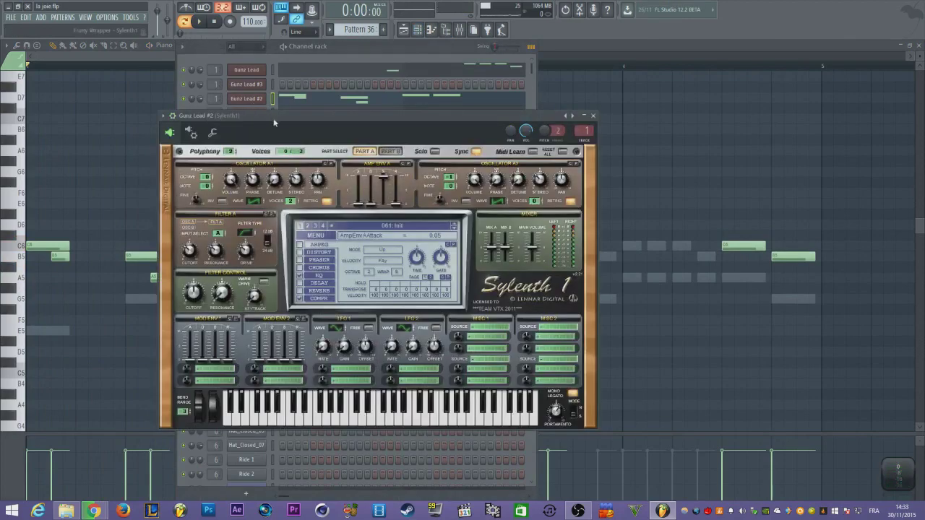
left_click_drag(274, 123, 262, 116)
left_click(460, 30)
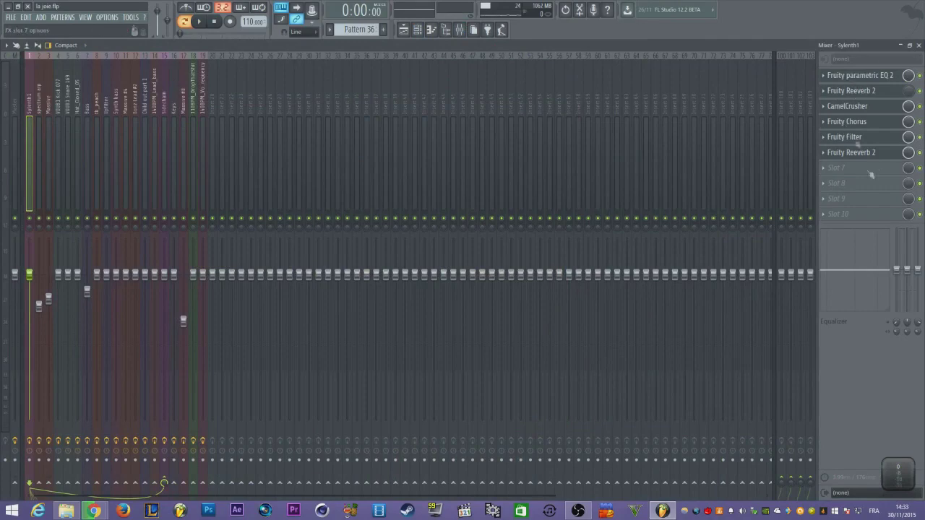
Return from the mixer to the playlist and examine the pattern clips and automation envelopes in the song's opening section.
left_click(418, 30)
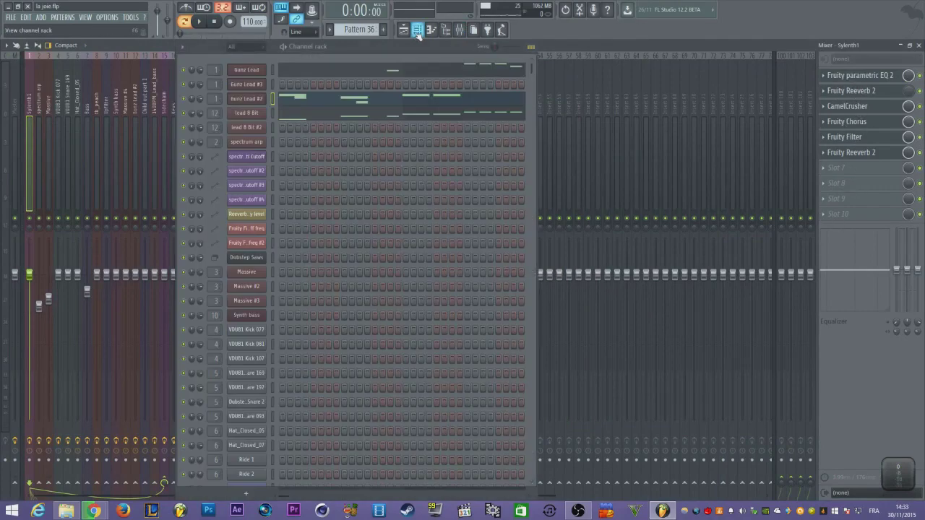
left_click(404, 29)
right_click(310, 293, "ctrl")
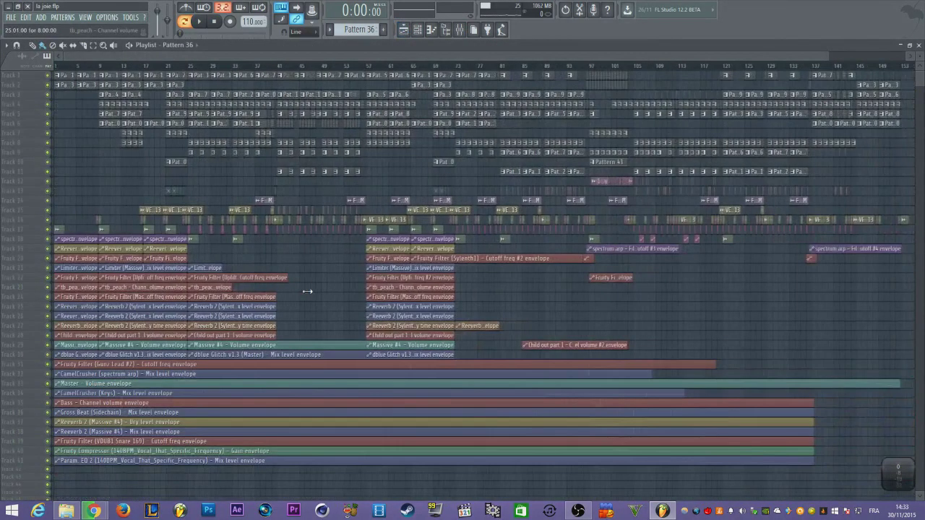
scroll(135, 259, "up", 3)
scroll(103, 248, "up", 5)
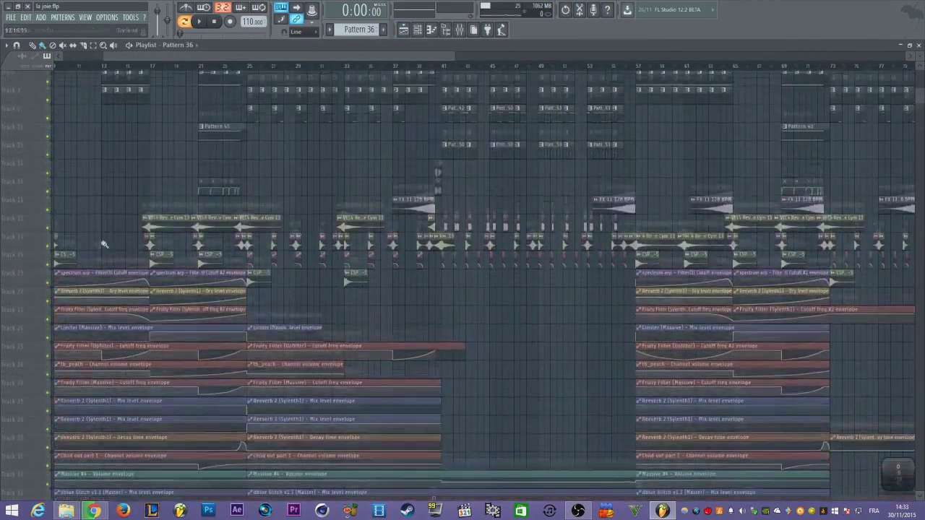
scroll(151, 207, "down", 3)
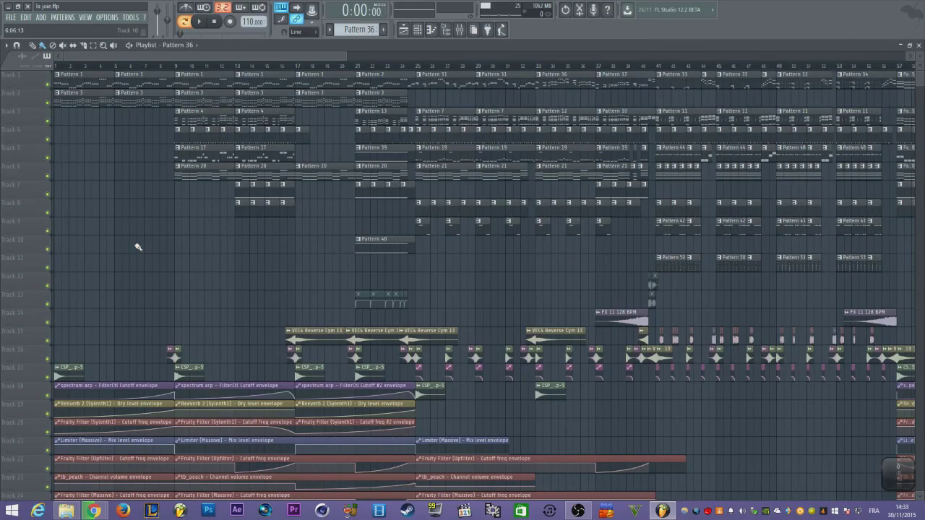
Bring the whole song arrangement into view in the playlist and examine its patterns, audio clips and Sylenth1 automation.
scroll(137, 247, "up", 4)
left_click(104, 55)
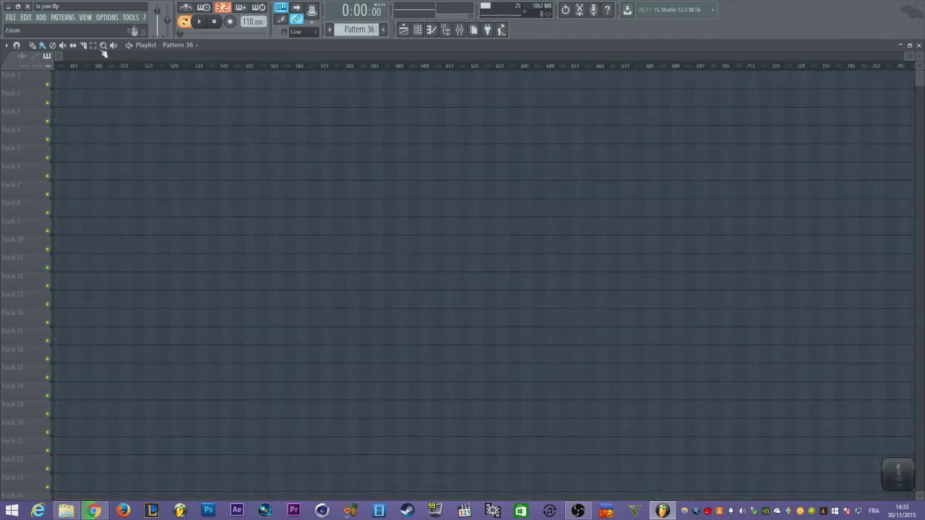
right_click(339, 133, "ctrl")
scroll(172, 172, "up", 5)
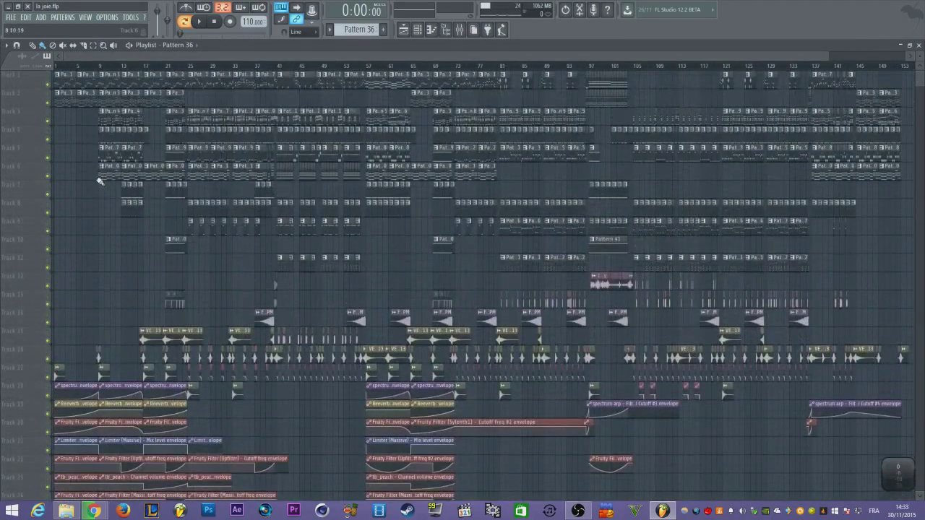
scroll(99, 181, "up", 3)
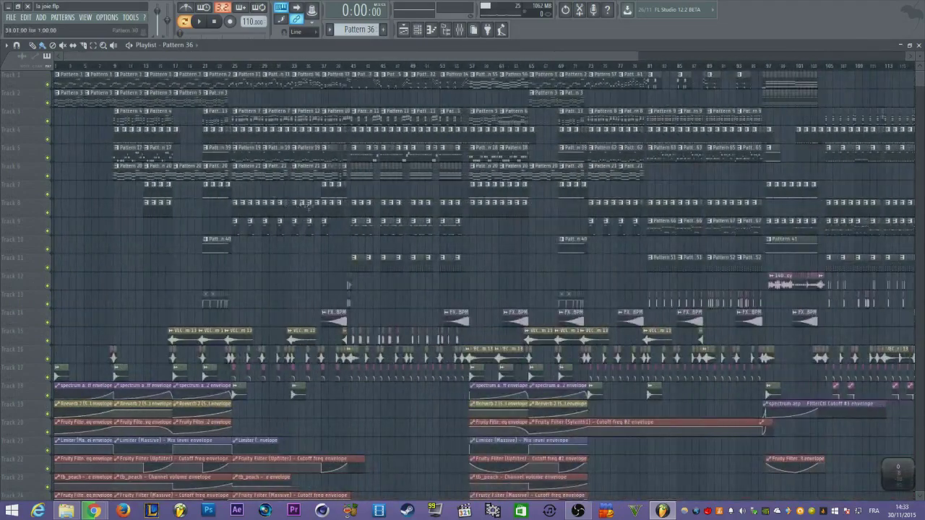
scroll(321, 215, "down", 3)
scroll(321, 215, "up", 3)
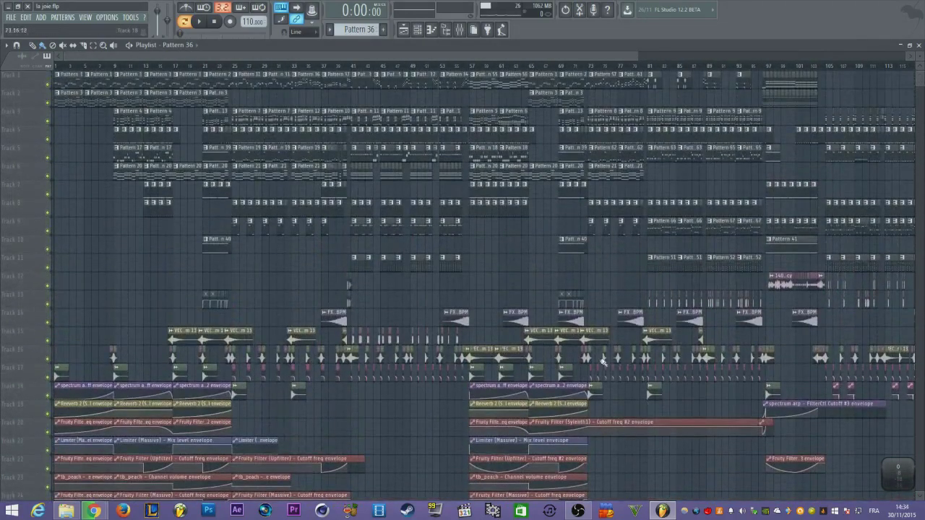